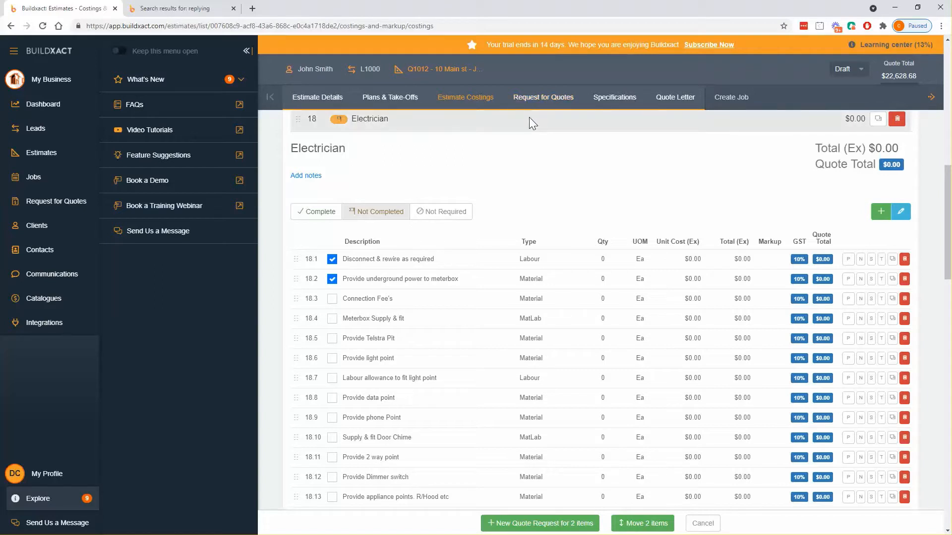
Untick Electrician items 18.1 and 18.2 and make the Electrician section editable
left_click(332, 279)
left_click(332, 259)
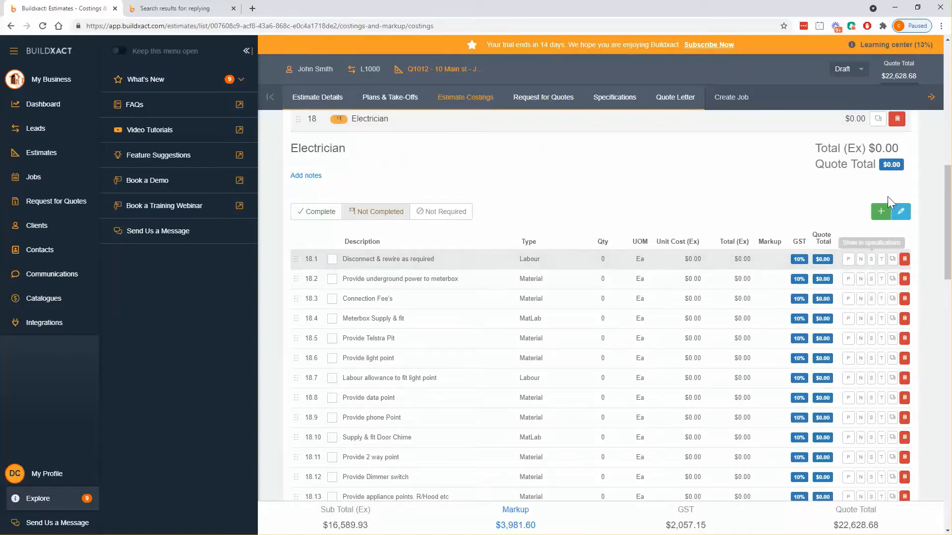
left_click(900, 212)
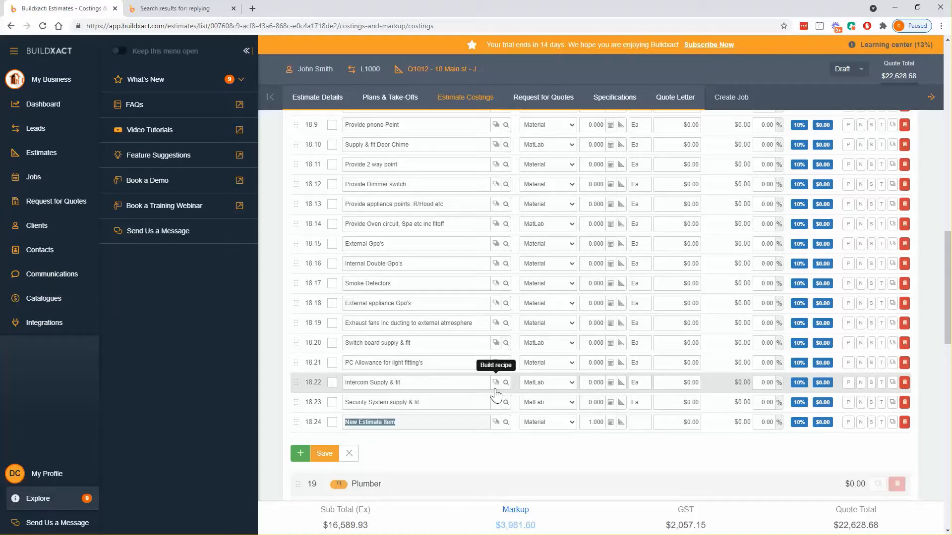
left_click(333, 244)
left_click(332, 263)
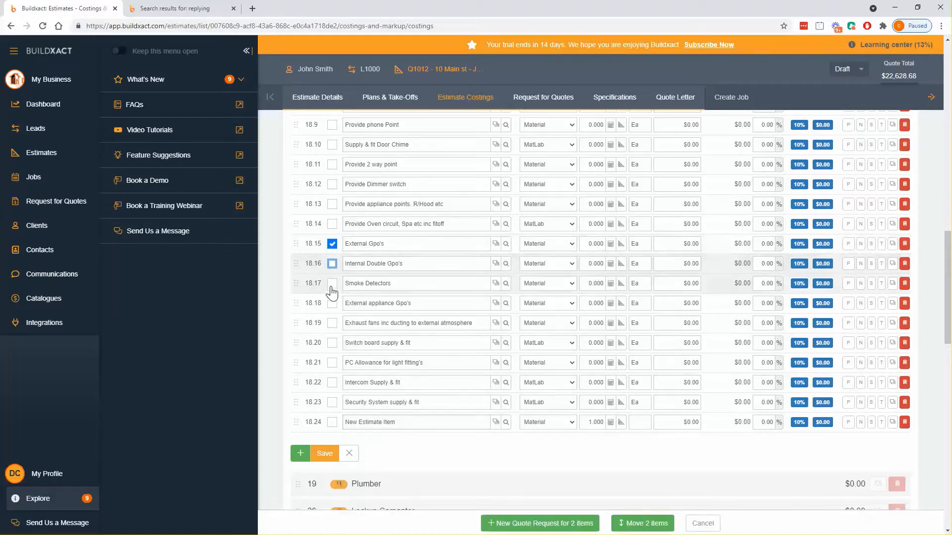
left_click(332, 283)
left_click(332, 303)
left_click(332, 323)
left_click(332, 342)
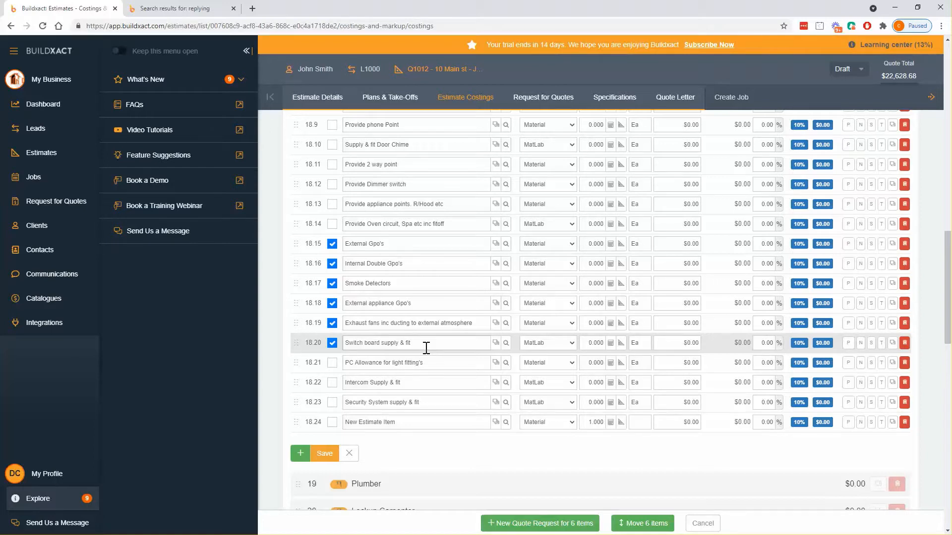
left_click(332, 422)
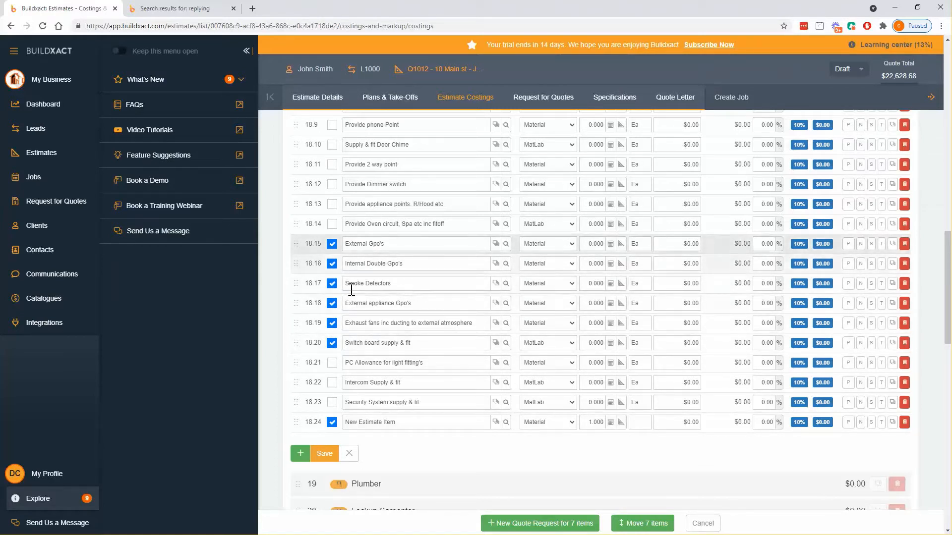
left_click(703, 524)
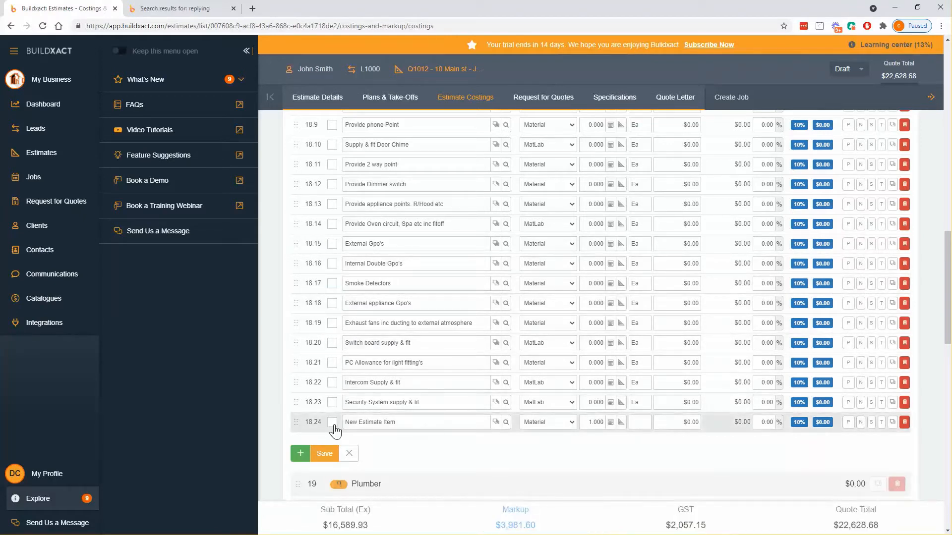
Make line 18.24 'Electrical rough and fit' at a $15,000.00 unit cost, UOM Ea
left_click(401, 426)
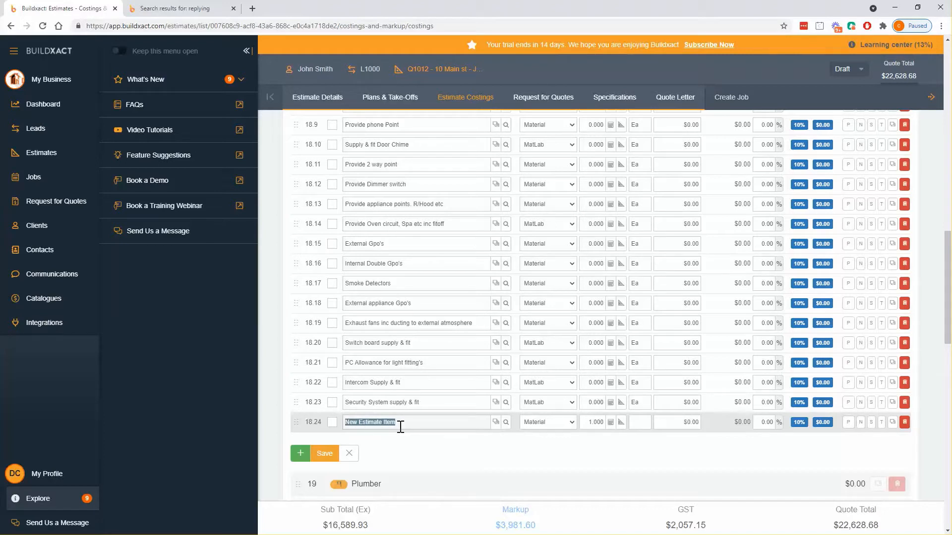
type("Electrical ")
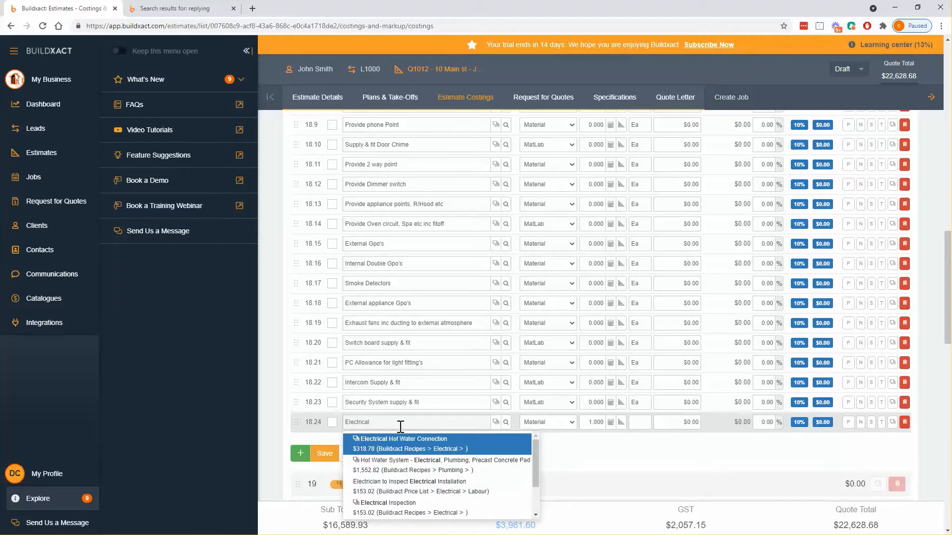
type("rough and fit")
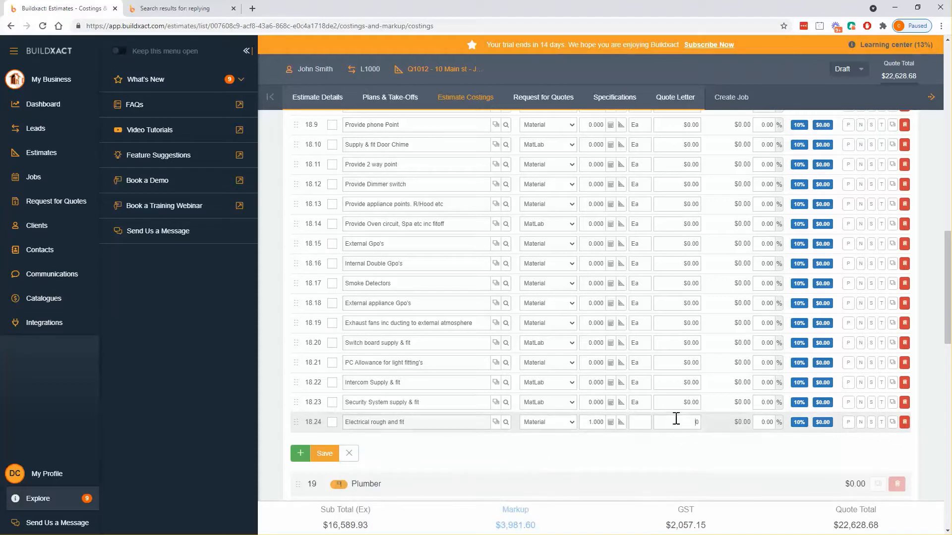
left_click(701, 423)
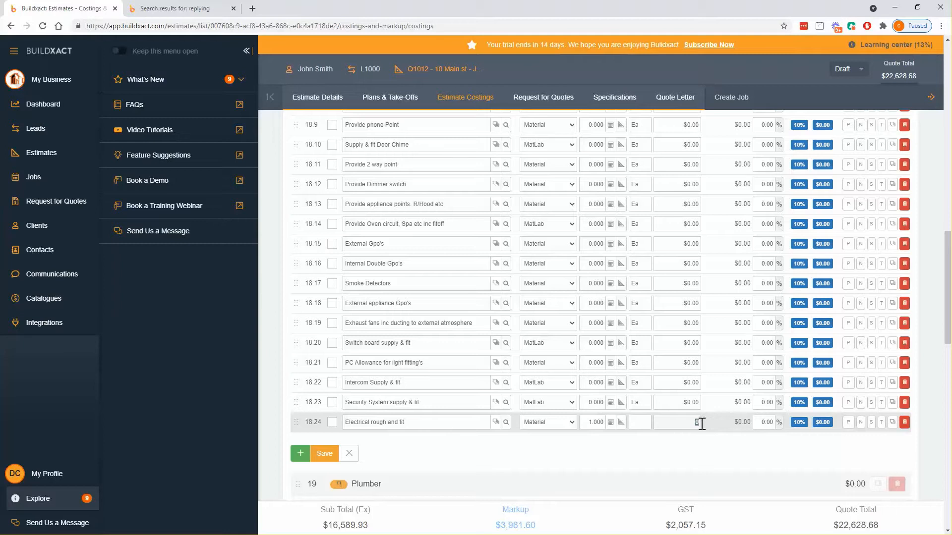
type("15,000")
key("Return")
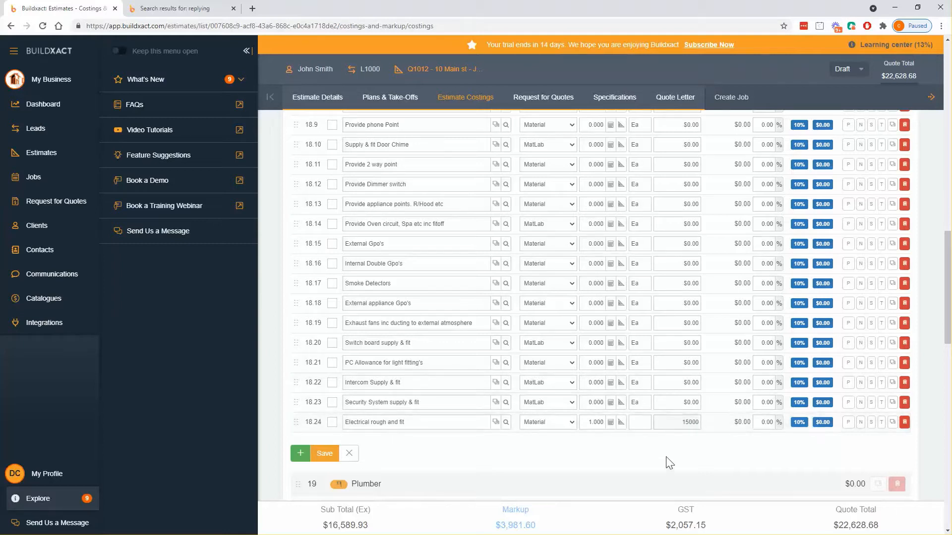
type("ea")
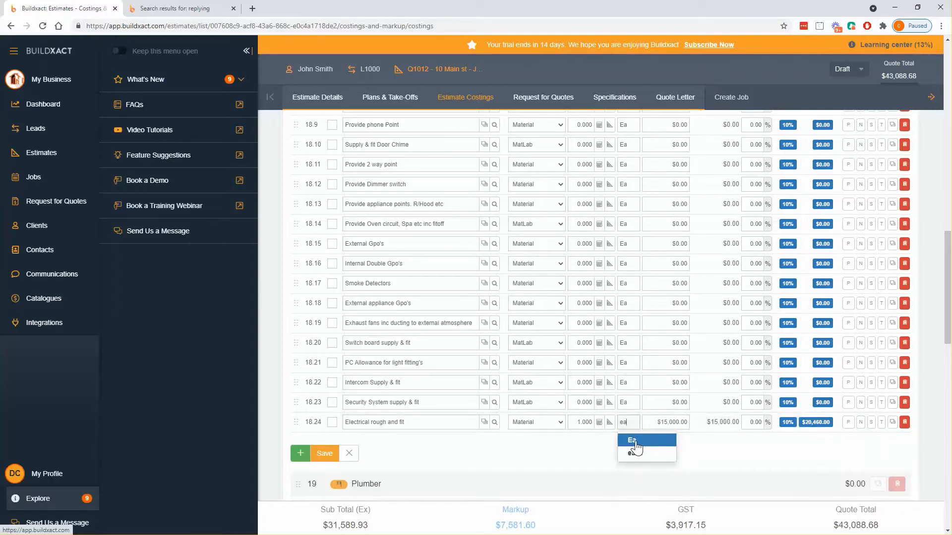
left_click(634, 441)
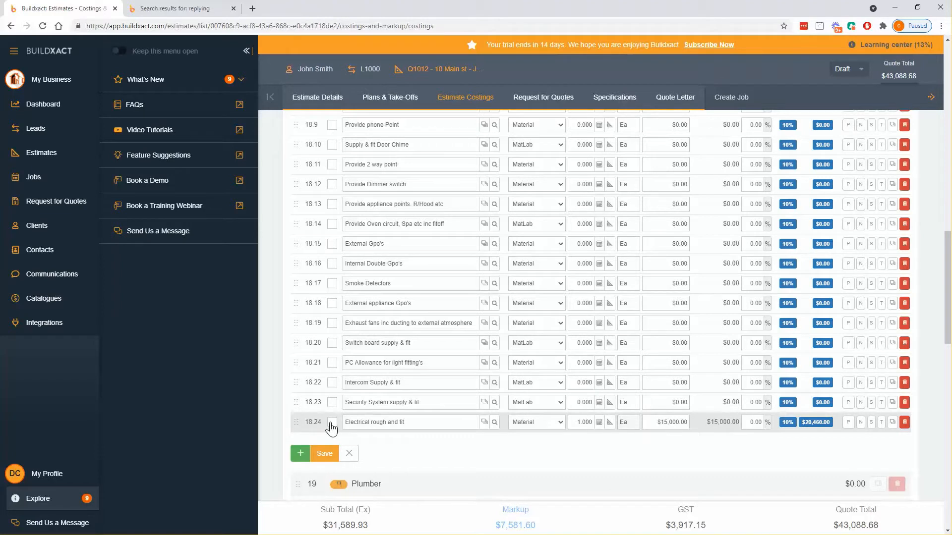
Tick the Electrical rough and fit line and start a new quote request for it
left_click(670, 422)
left_click(352, 437)
left_click(332, 423)
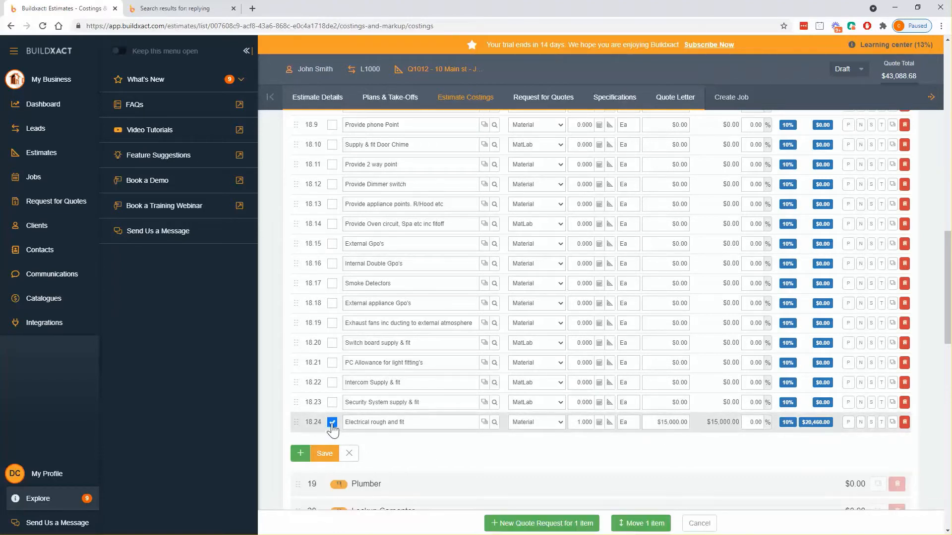
left_click(516, 525)
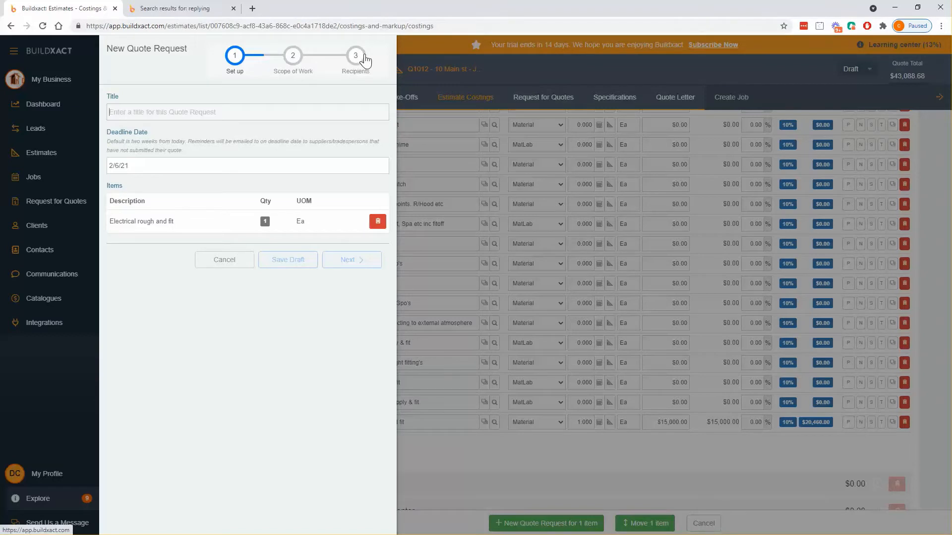
Title the quote request 'Electrical', keep deadline 2/6/21, and continue to Scope of Work
left_click(203, 112)
type("Electrical")
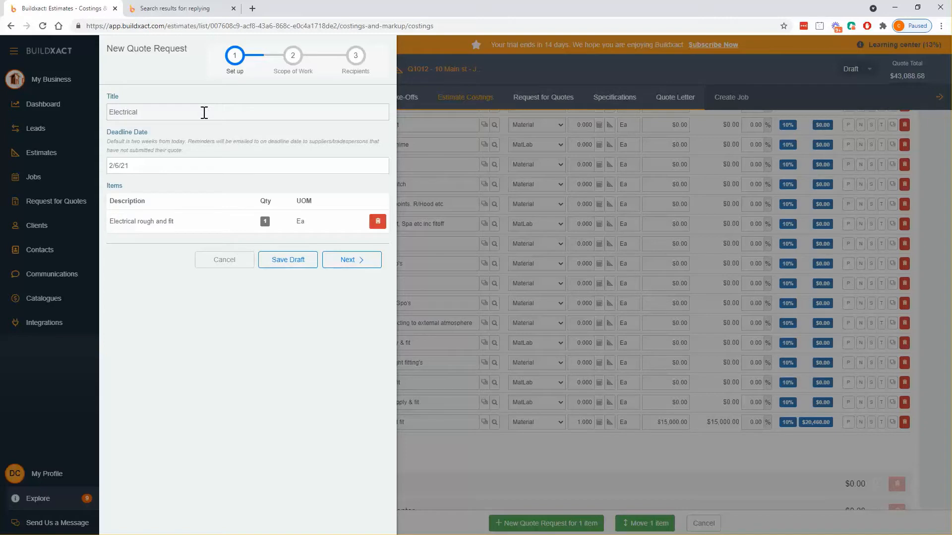
key("ctrl+a")
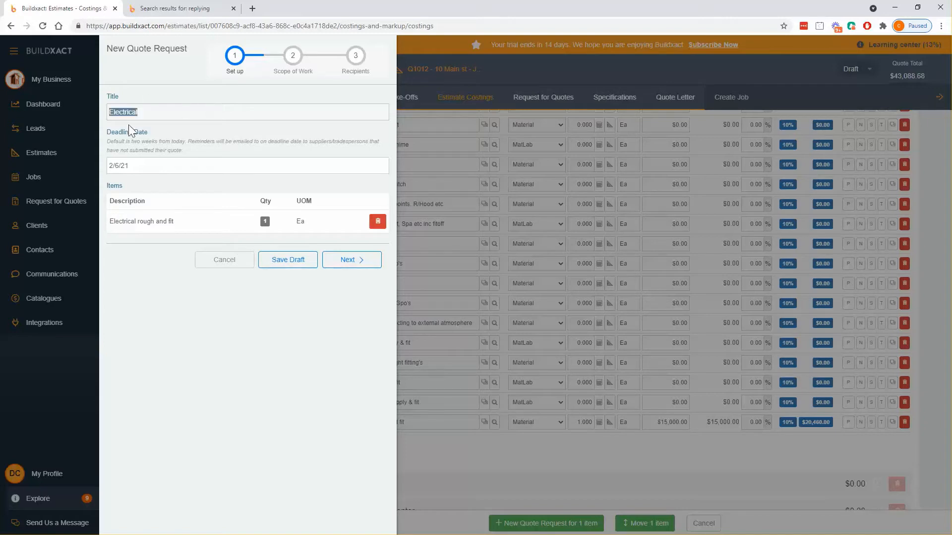
left_click(144, 167)
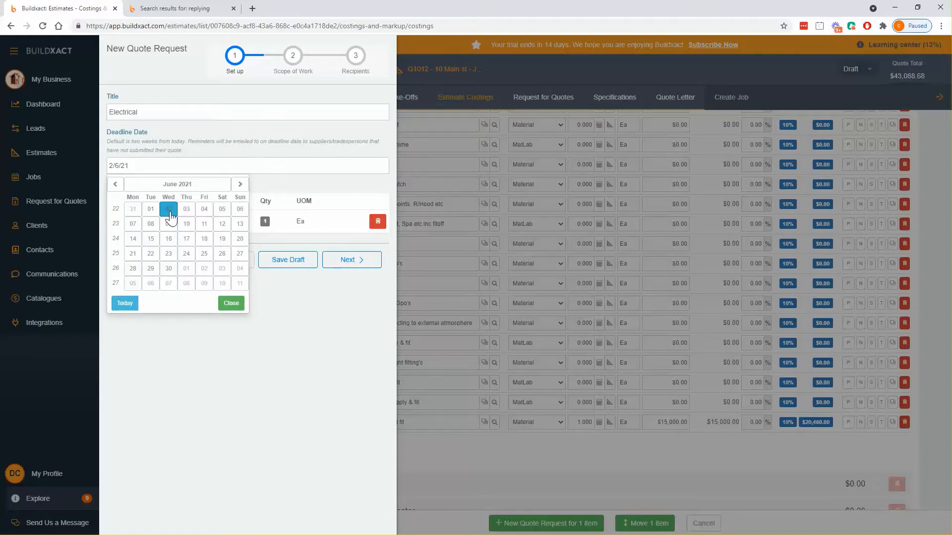
left_click(115, 184)
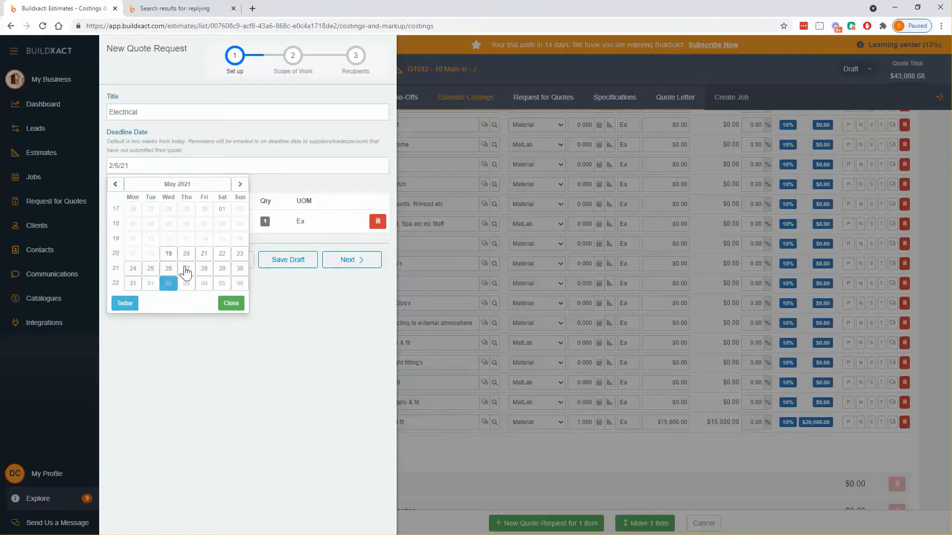
left_click(292, 276)
left_click_drag(319, 223, 110, 221)
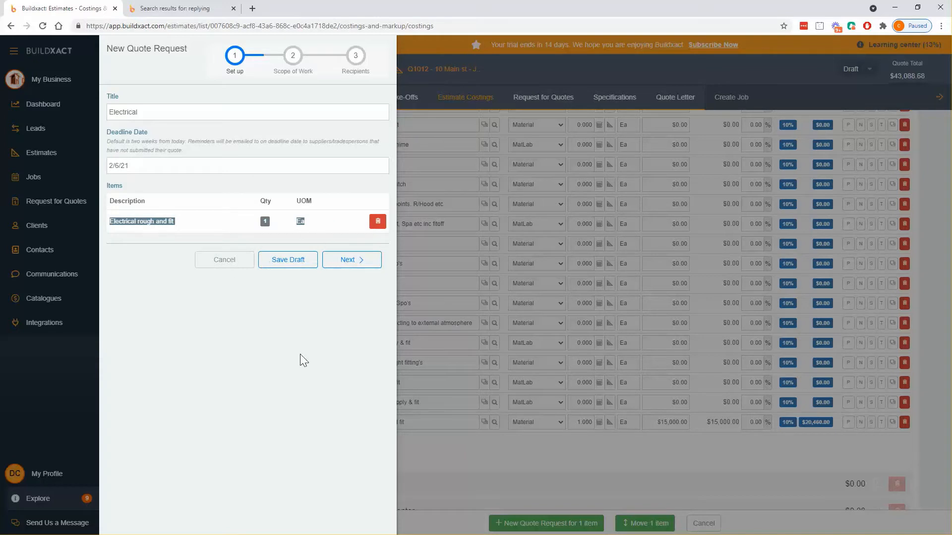
left_click(323, 276)
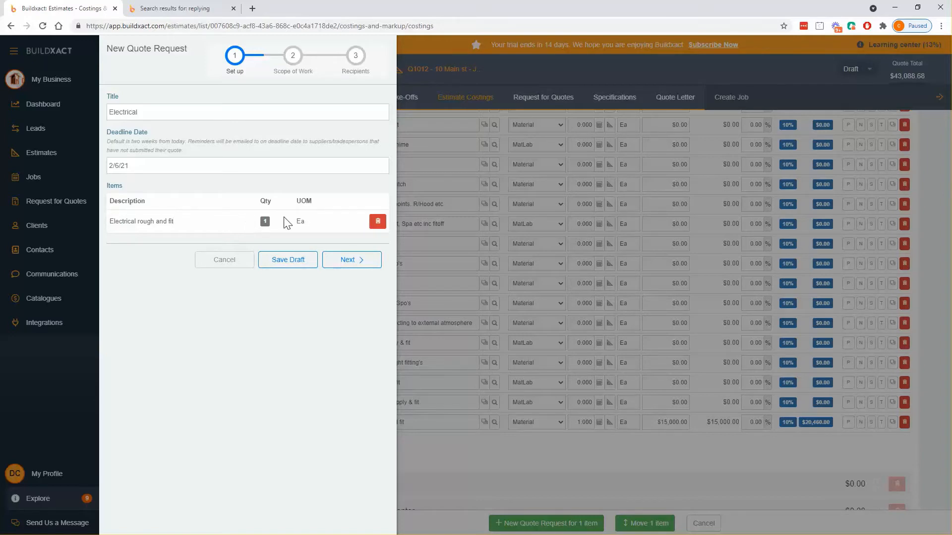
left_click_drag(284, 217, 314, 220)
left_click(239, 224)
left_click(350, 259)
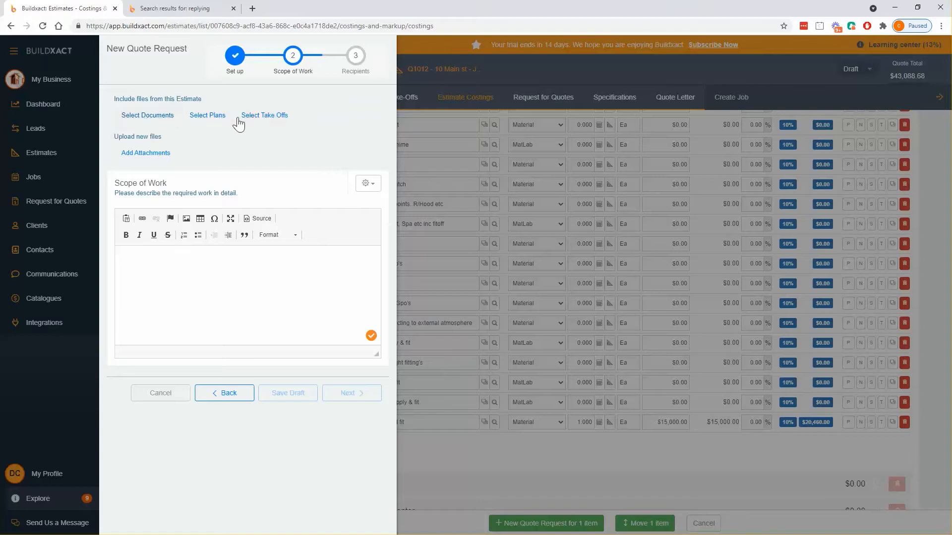
Attach WorkLocationMap.png plus the Floor plan and Elevation plans to the quote request
left_click(154, 120)
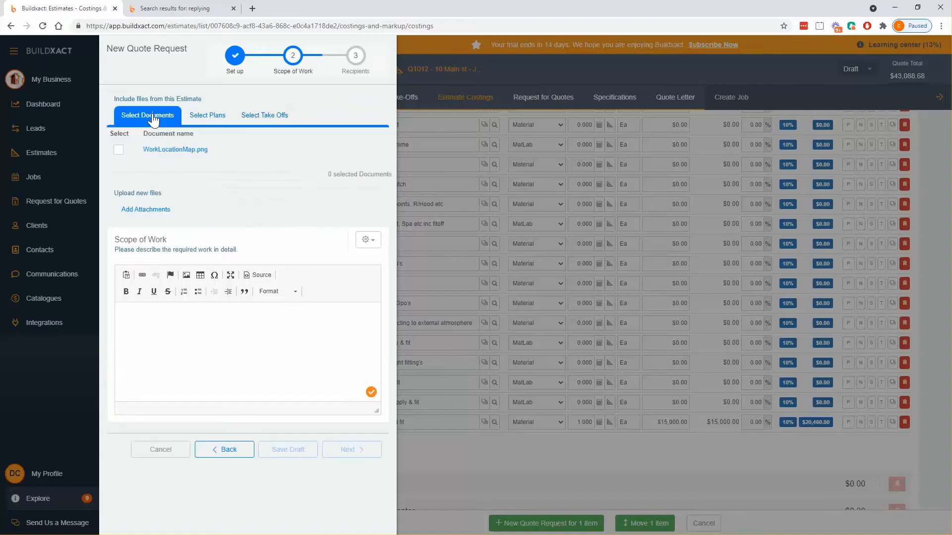
left_click(118, 150)
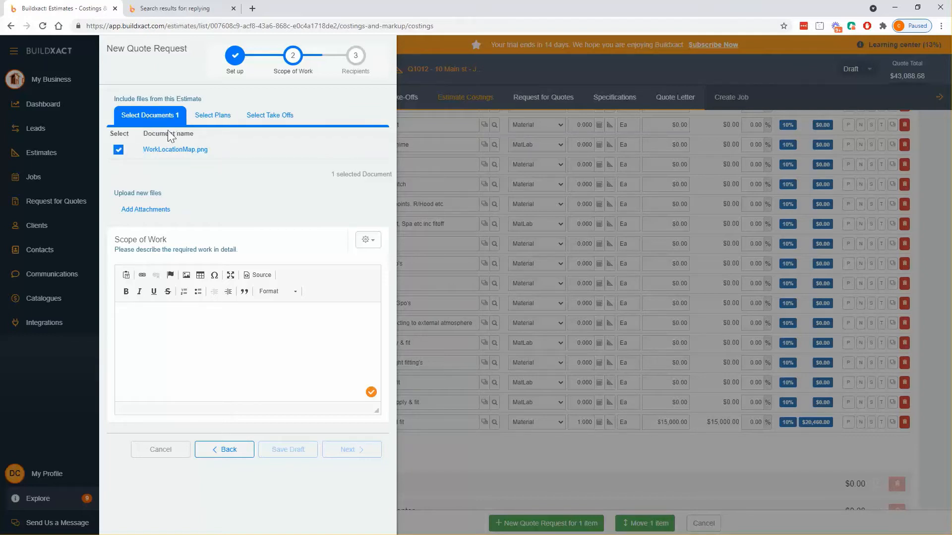
left_click(222, 117)
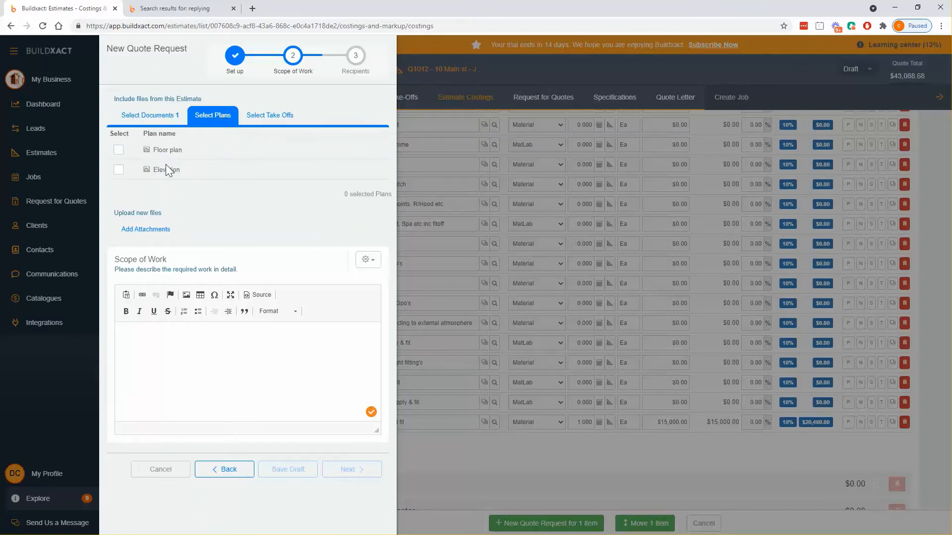
left_click(118, 150)
left_click(118, 170)
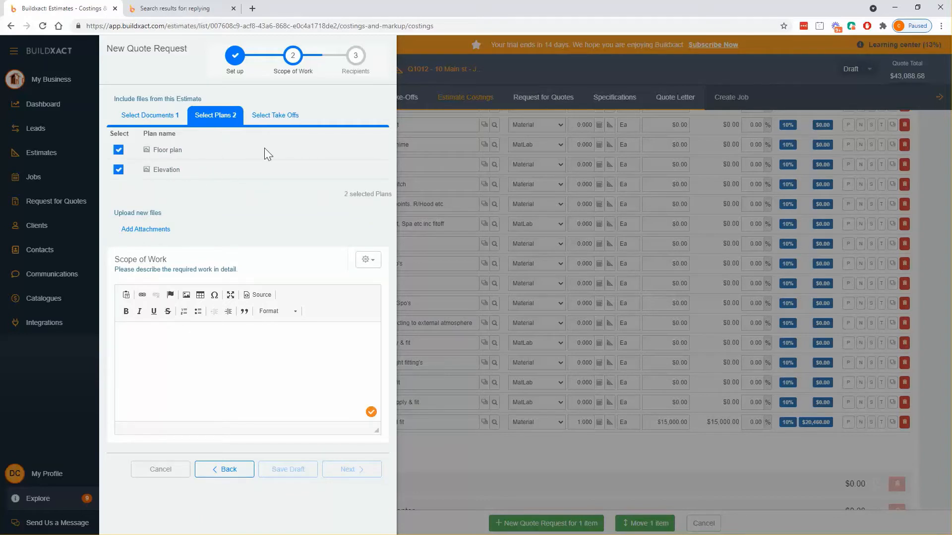
Include the Bricks, Door Stops and Corrugated Colourbond Iron take-offs
left_click(268, 121)
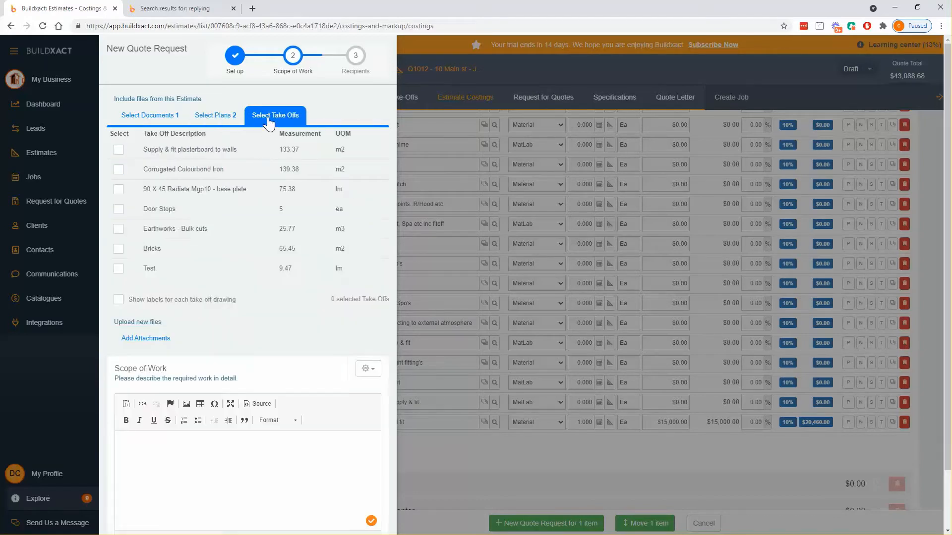
left_click(119, 250)
left_click(119, 209)
left_click(118, 169)
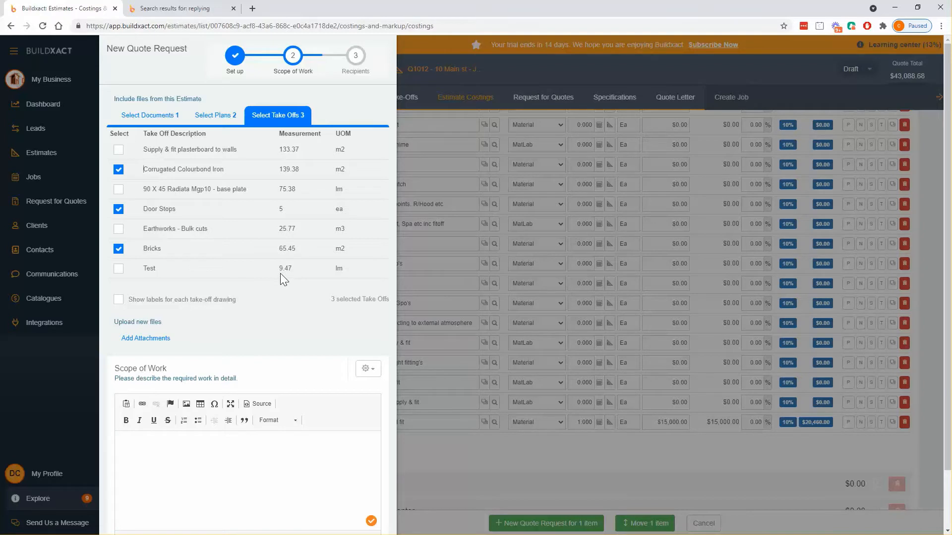
scroll(281, 273, "down", 2)
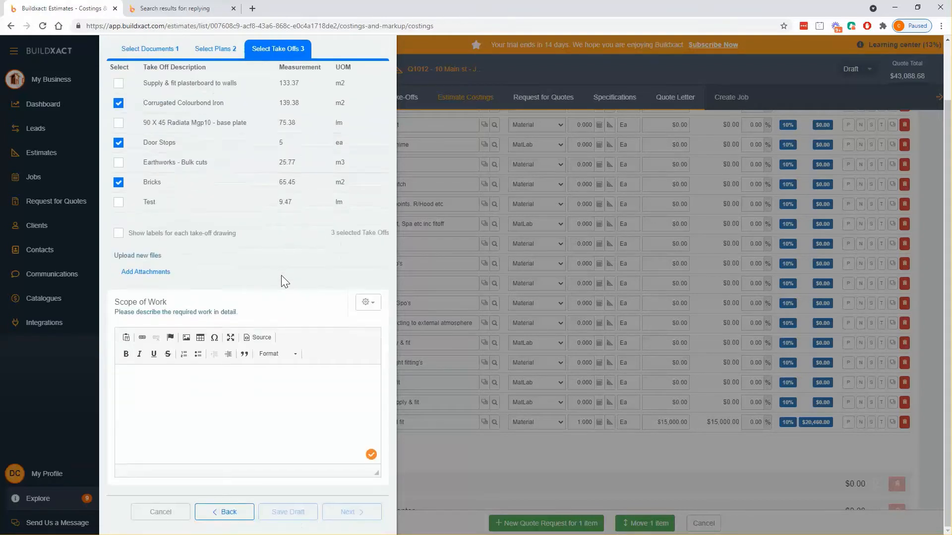
Write the scope of work 'Electrical as per plan. Please price on all material and labour'
left_click(245, 384)
left_click(366, 303)
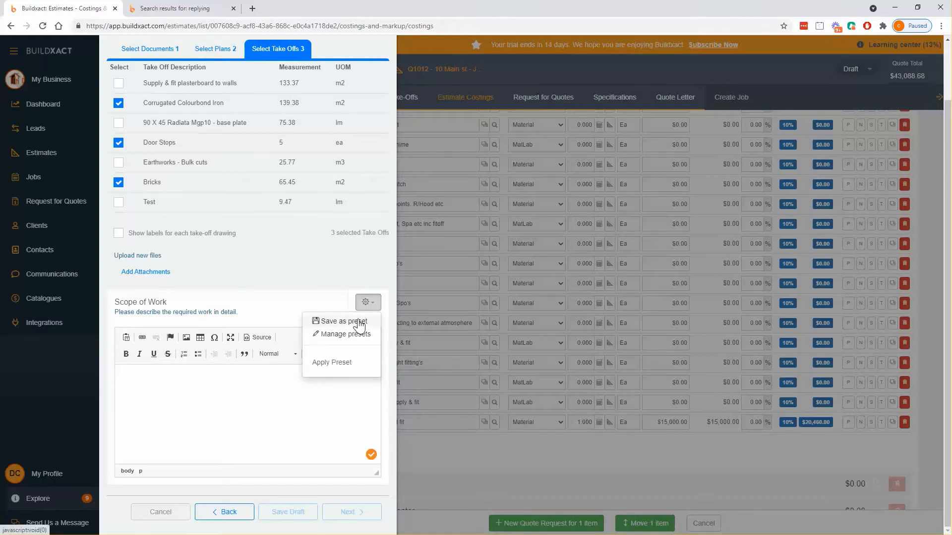
left_click(198, 372)
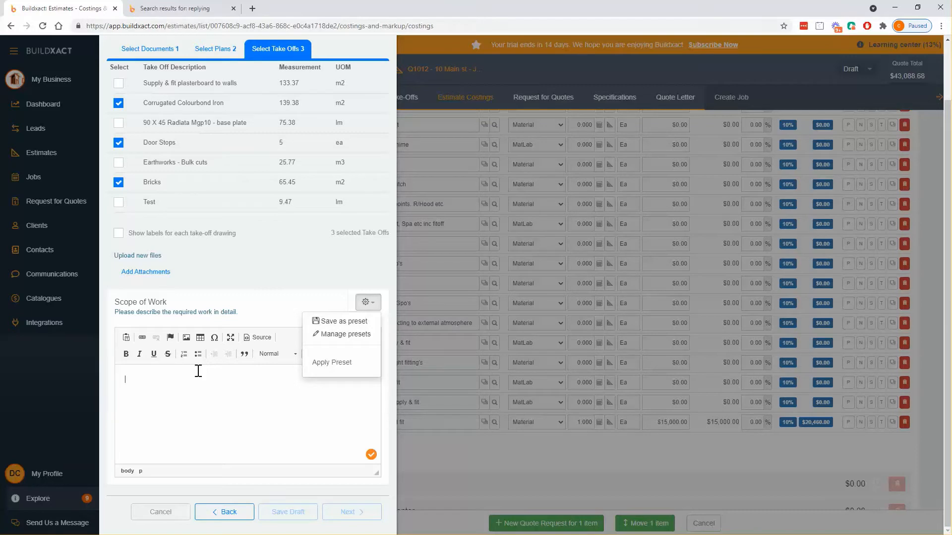
type("Elec")
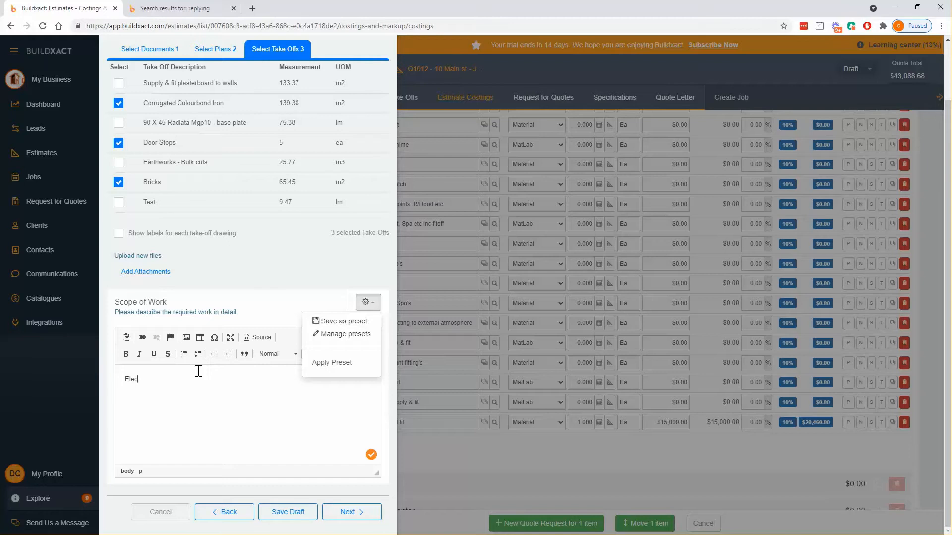
type("trical as per plan. Please price on all material and labour")
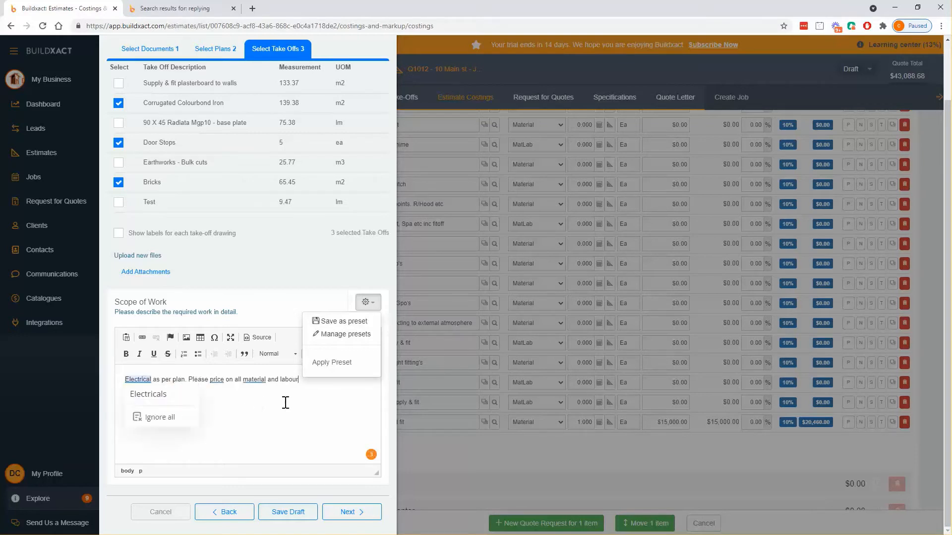
Save the scope text as a new preset, then apply the Elec preset to the scope
left_click(353, 325)
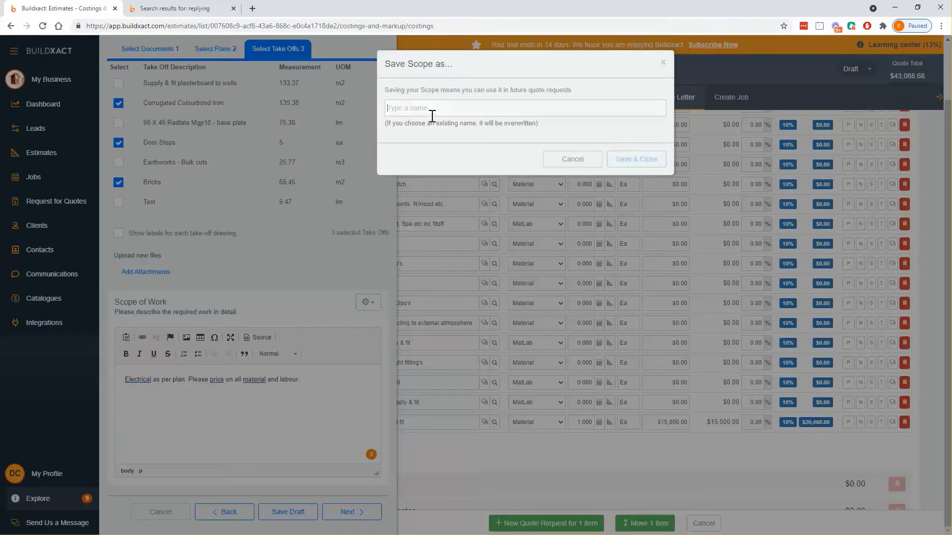
type("Test")
left_click(651, 161)
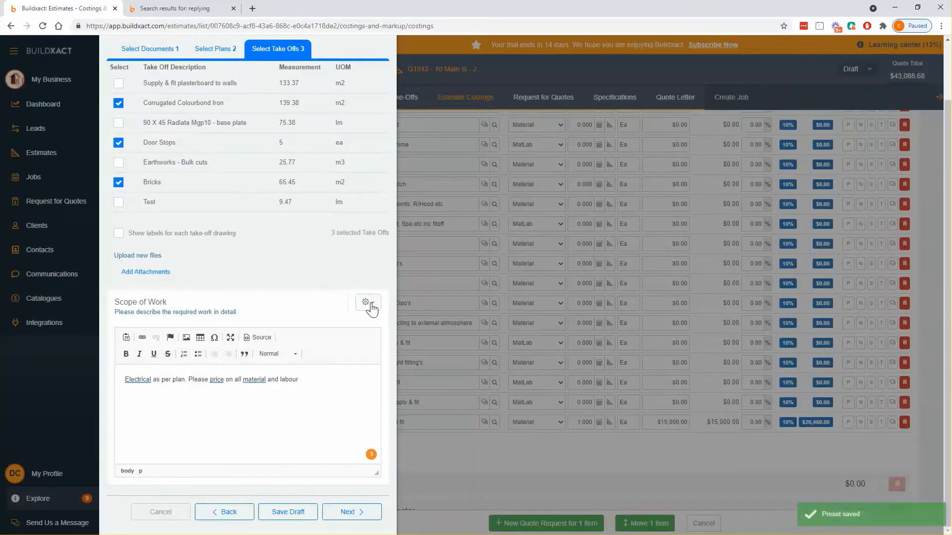
left_click(368, 302)
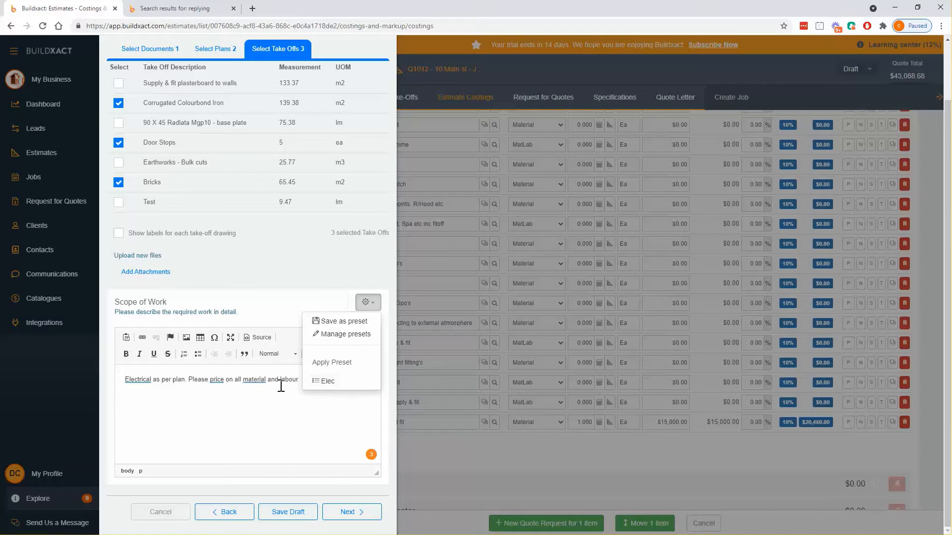
left_click(350, 380)
scroll(354, 397, "up", 1)
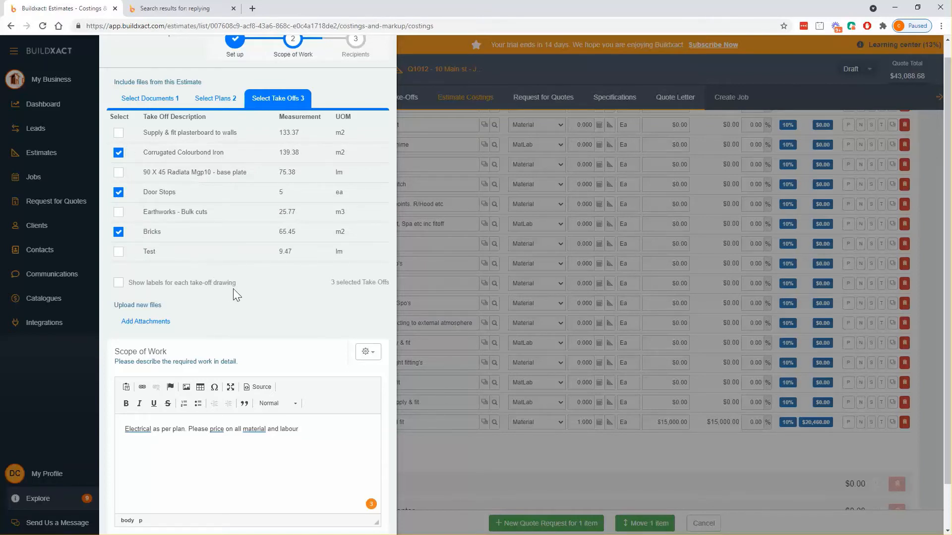
scroll(242, 286, "down", 1)
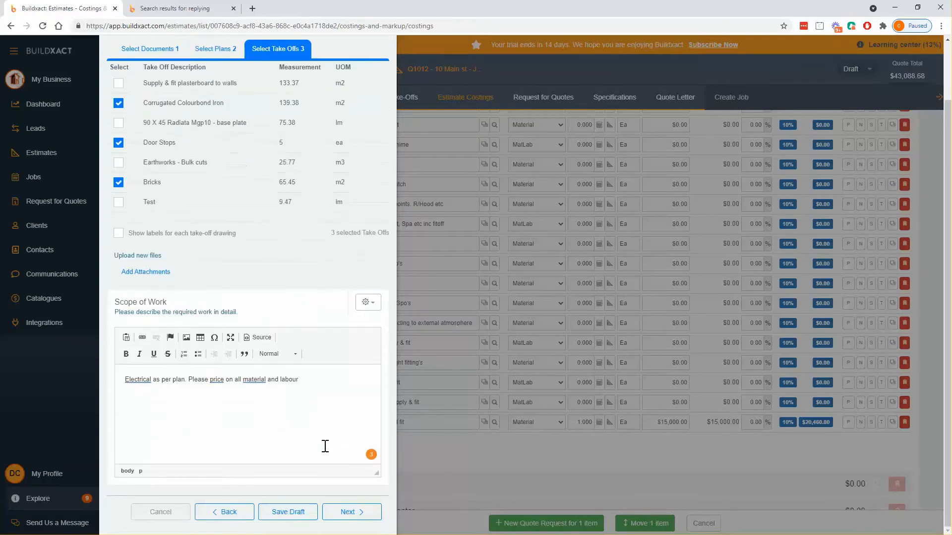
Advance to the Recipients step and glance at the invitation message preset options
left_click(348, 512)
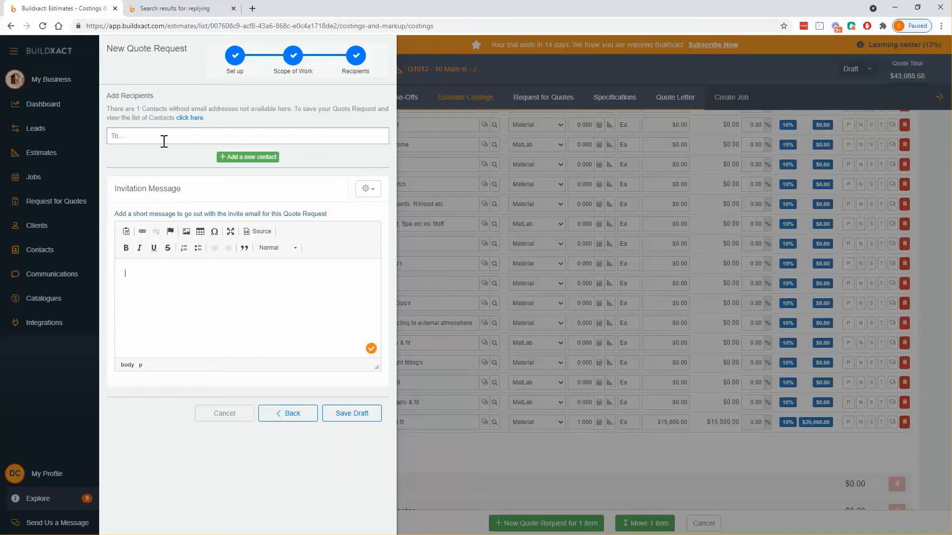
left_click(370, 190)
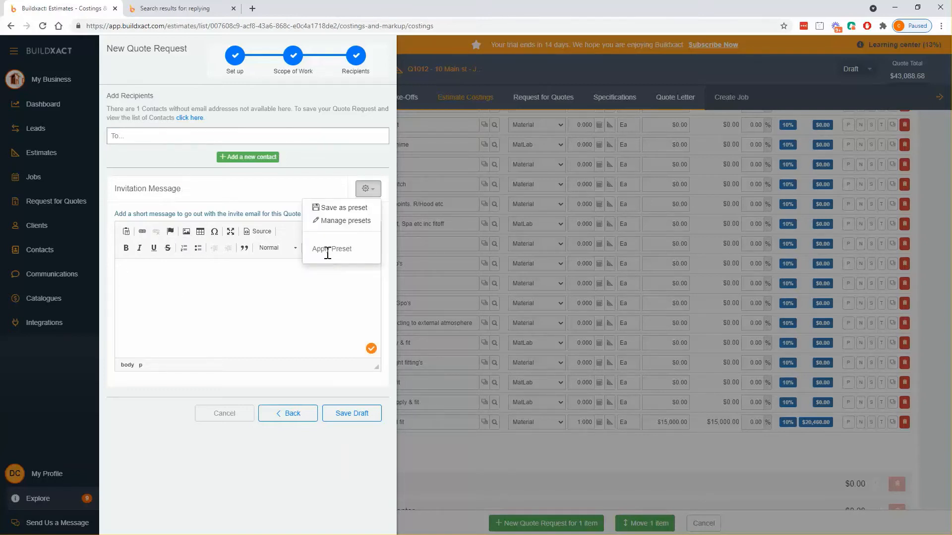
left_click(43, 498)
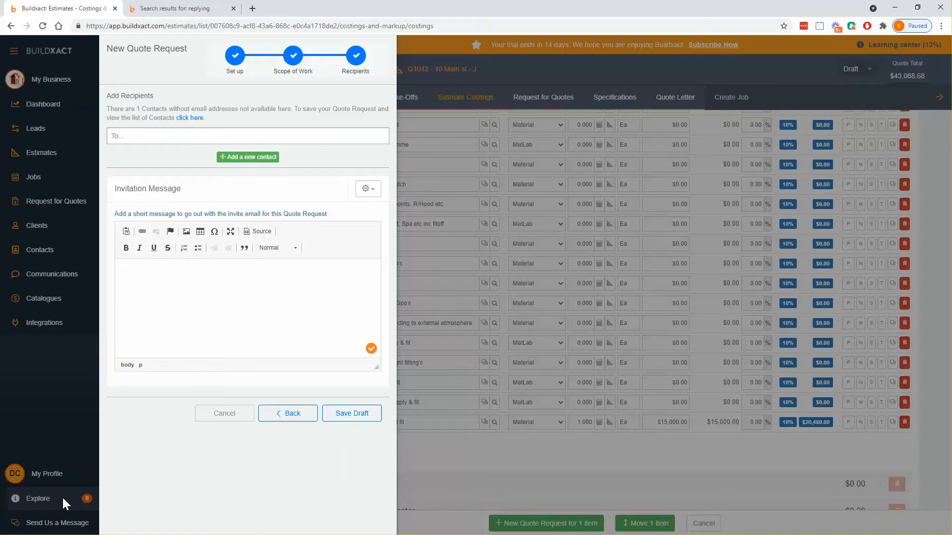
Copy the link of the 'How to reply to a quote request' help article into Buildxact's message
left_click(171, 9)
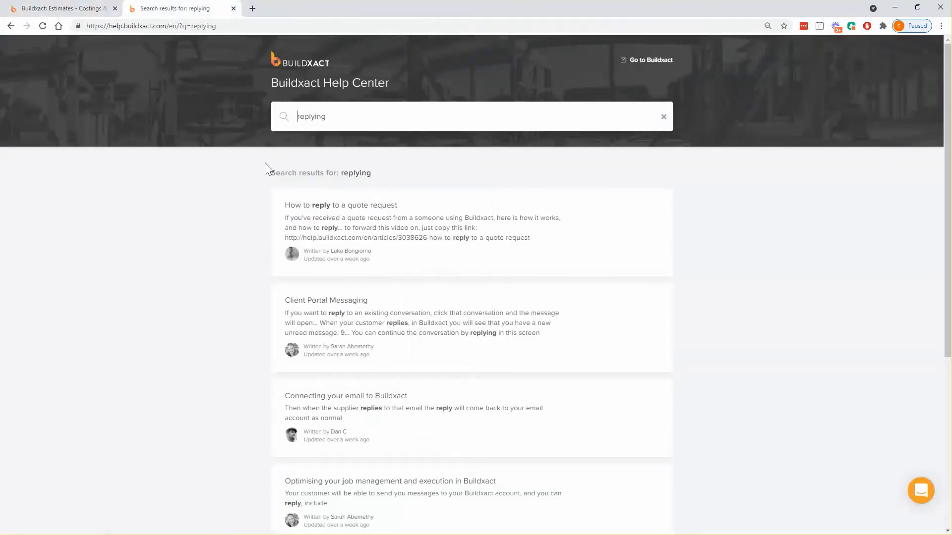
left_click(386, 218)
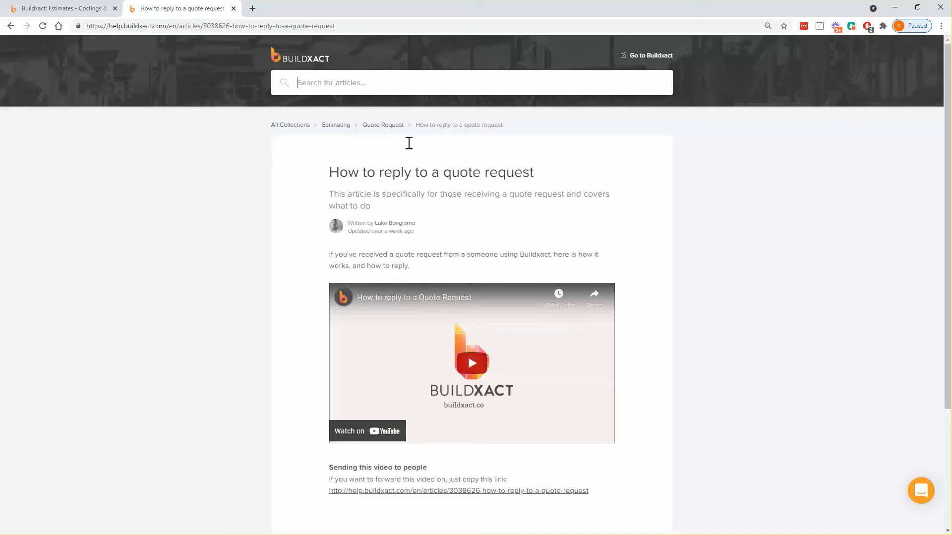
left_click(397, 27)
key("ctrl+c")
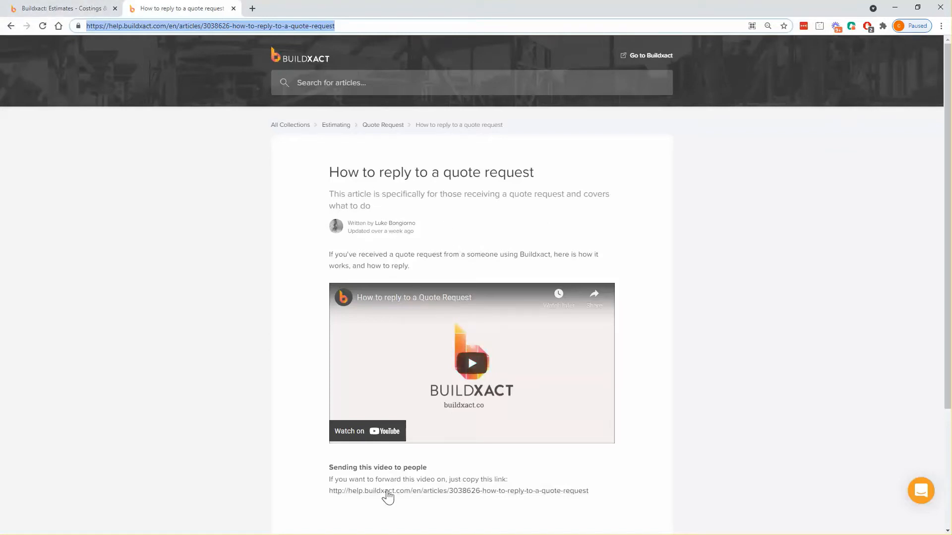
left_click(63, 9)
left_click(307, 276)
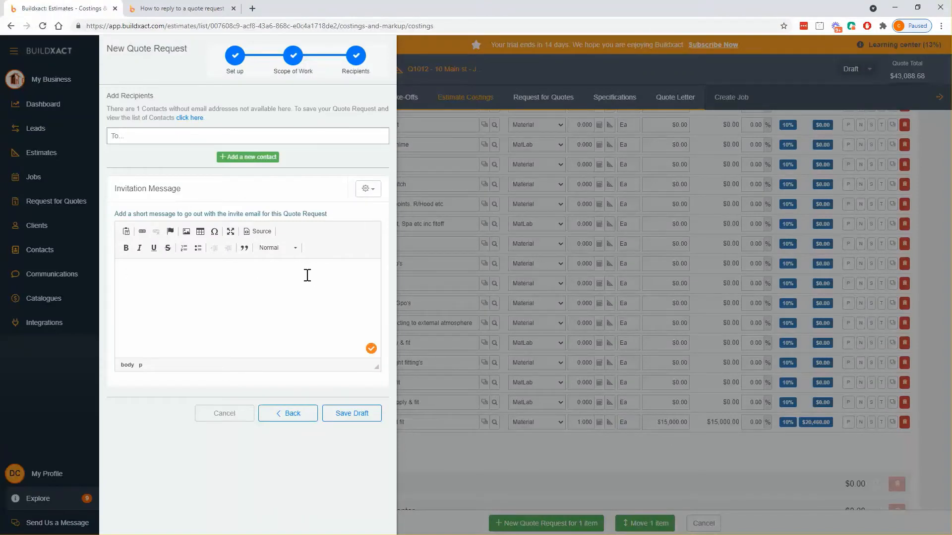
Write the invitation message 'If you need a hand see here:' with the help link and 'Let me know.'
type("If you")
type("need a hand see here:")
key("ctrl+v")
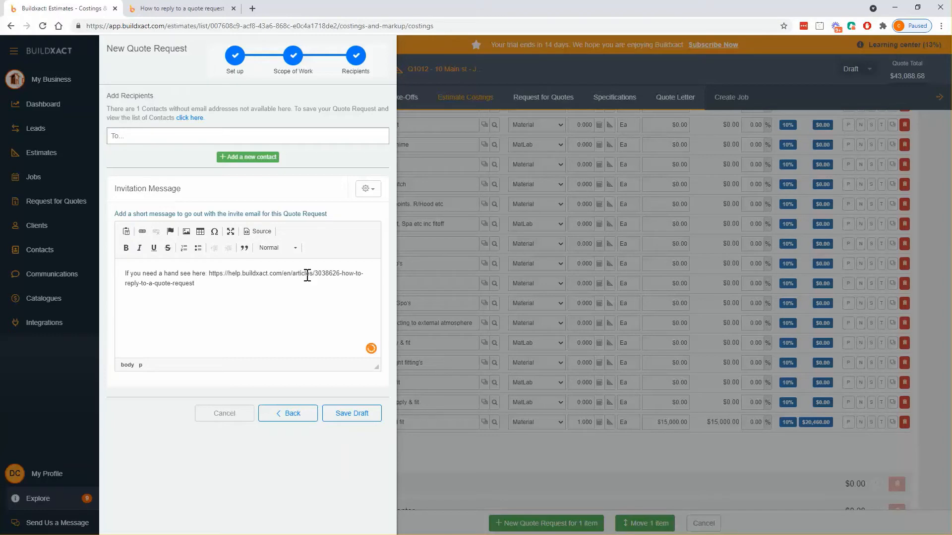
key("Return")
key("Return")
type("LEt me")
key("BackSpace")
key("BackSpace")
type("et me know.")
left_click(368, 189)
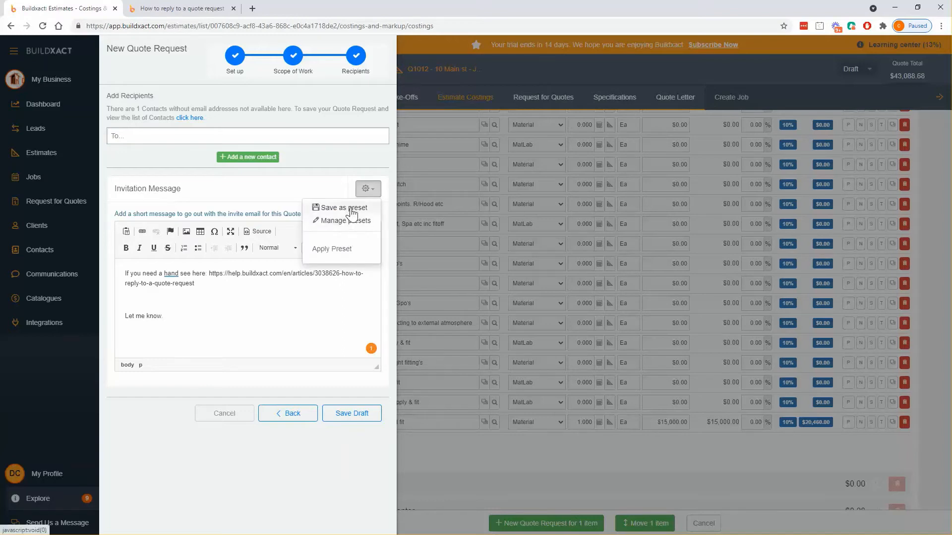
Add the contact's e-mail address as the recipient and send the quote request
left_click(177, 137)
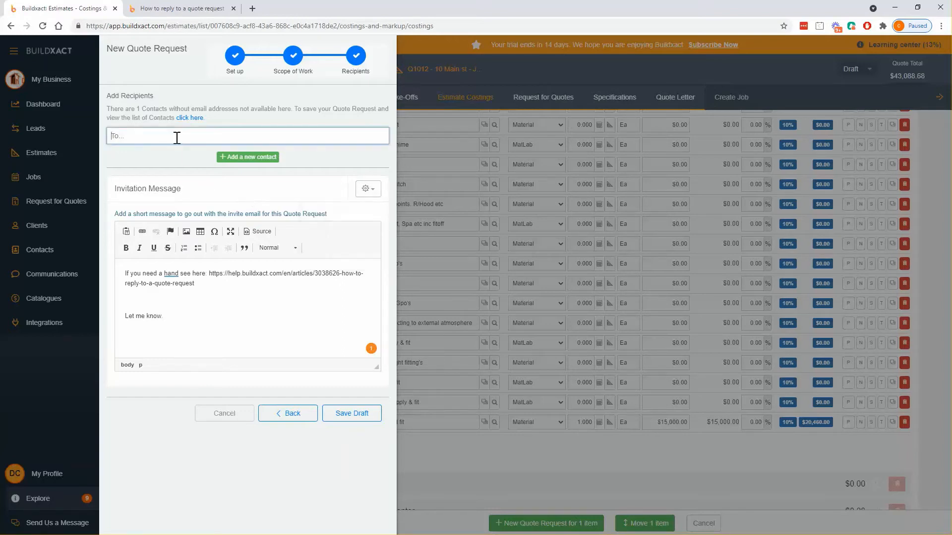
type("daniel")
key("ctrl+a")
key("BackSpace")
type("cus")
key("BackSpace")
key("BackSpace")
key("BackSpace")
type("elec")
key("BackSpace")
key("BackSpace")
key("BackSpace")
key("BackSpace")
left_click(224, 314)
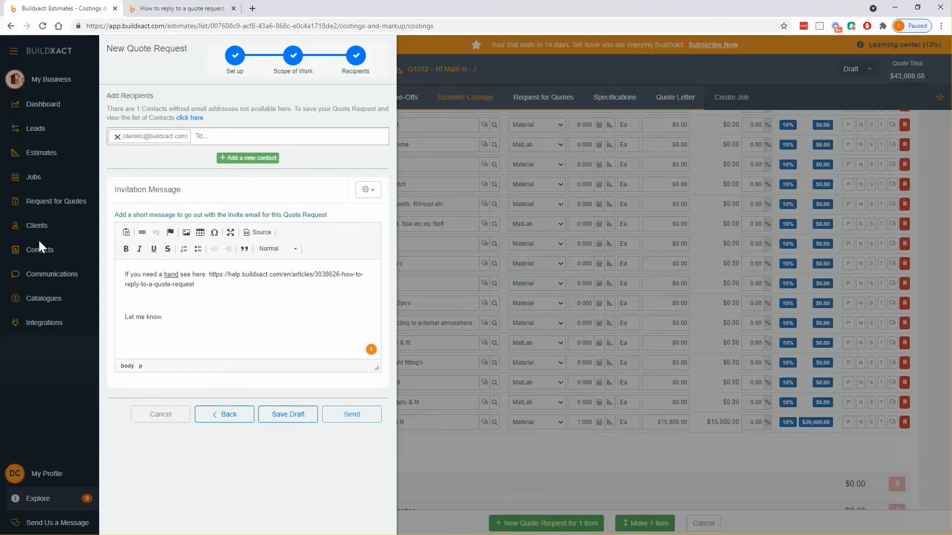
left_click(352, 415)
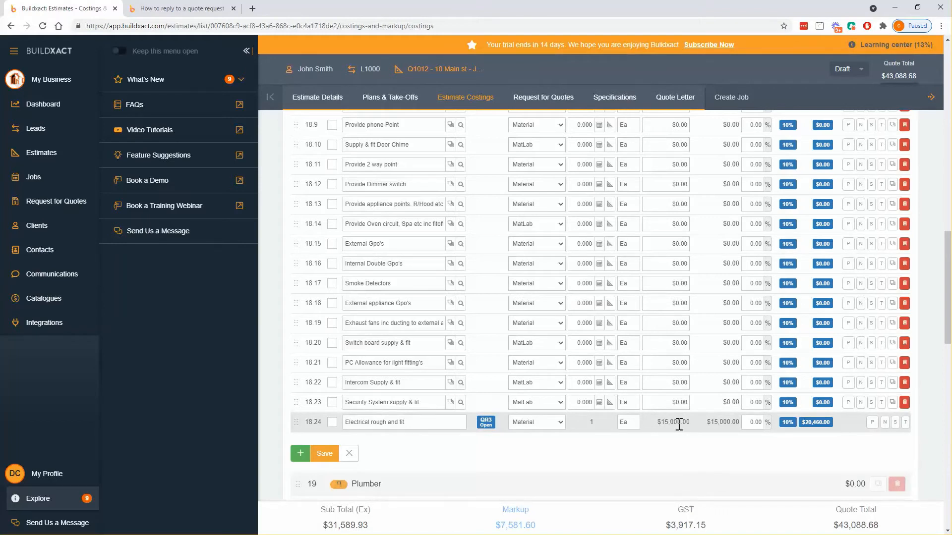
Save the Electrician costing edits and view the Request for Quotes list
left_click(324, 454)
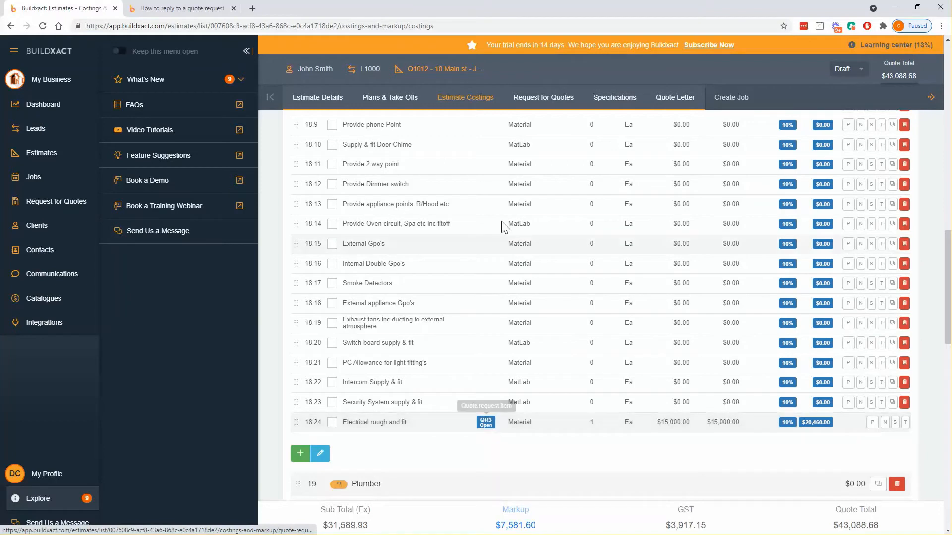
left_click(544, 98)
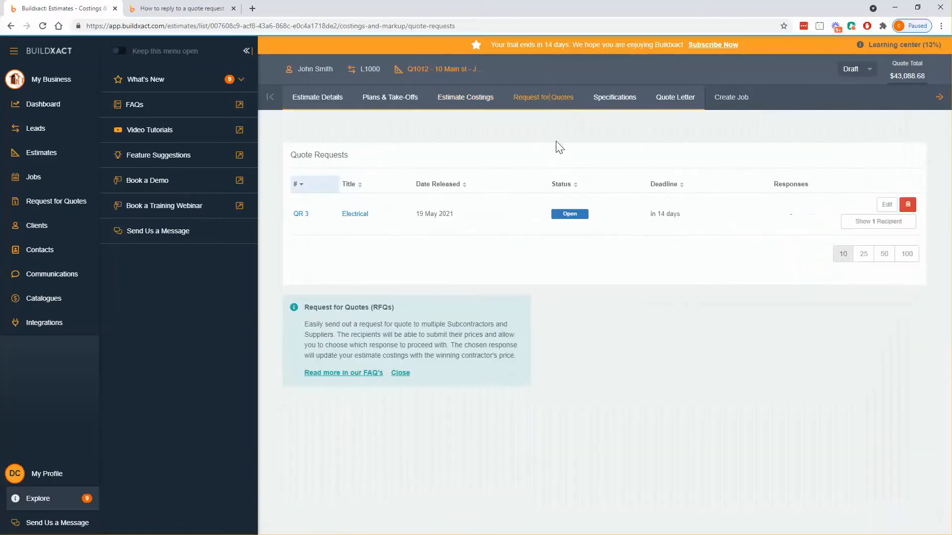
Check QR 3's recipients, then switch to the 'Request For Quote #3: Electrical' e-mail in Outlook
left_click(859, 226)
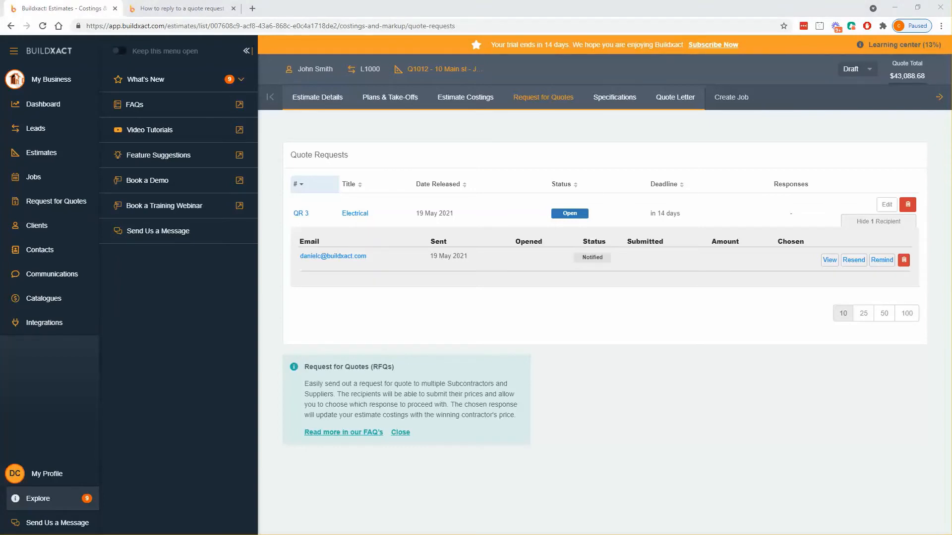
key("alt+Tab")
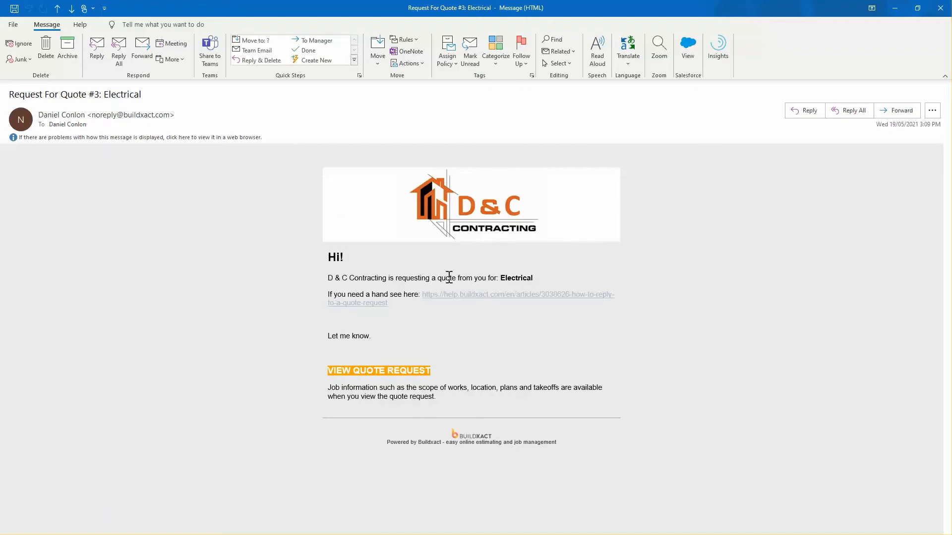
Read the Electrical quote request e-mail and follow its VIEW QUOTE REQUEST link
double_click(525, 280)
left_click(370, 302)
left_click(323, 291)
left_click(391, 311)
left_click_drag(329, 294, 425, 308)
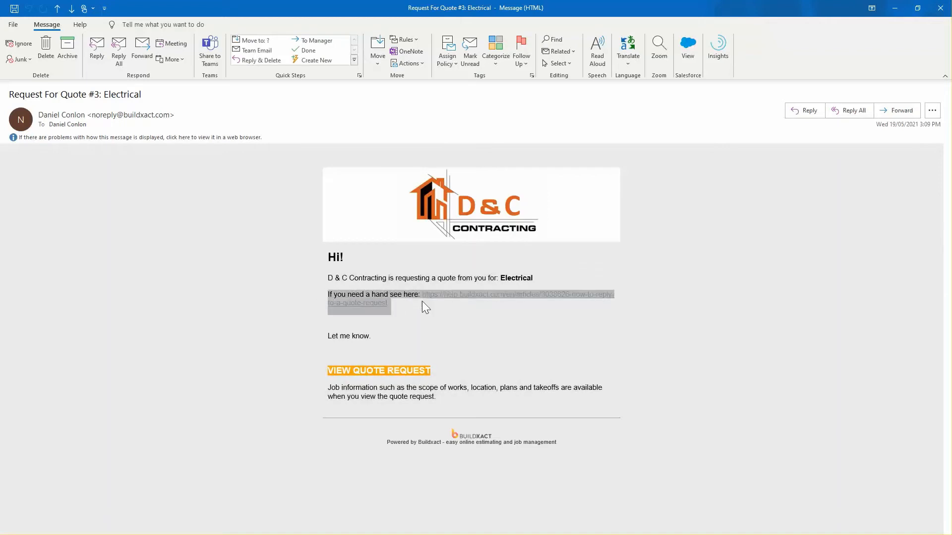
left_click(483, 337)
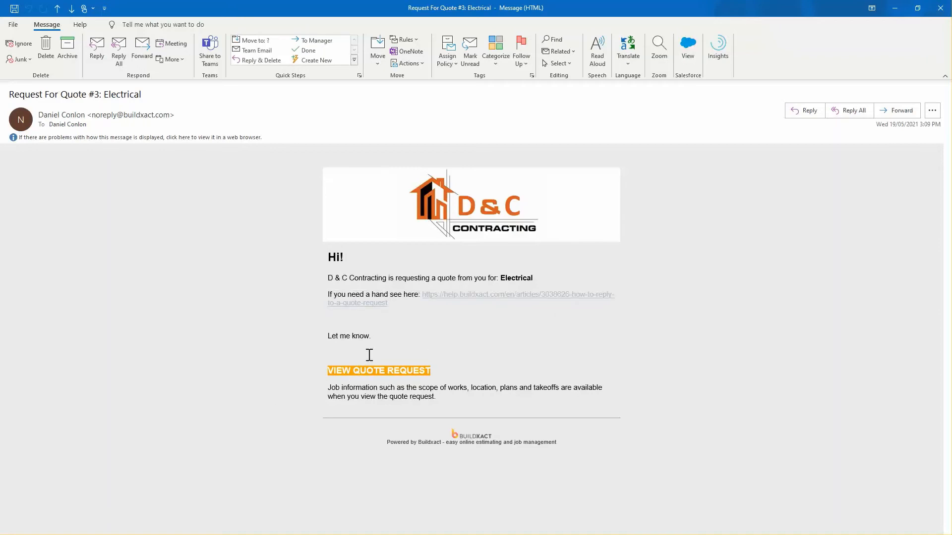
left_click(374, 378)
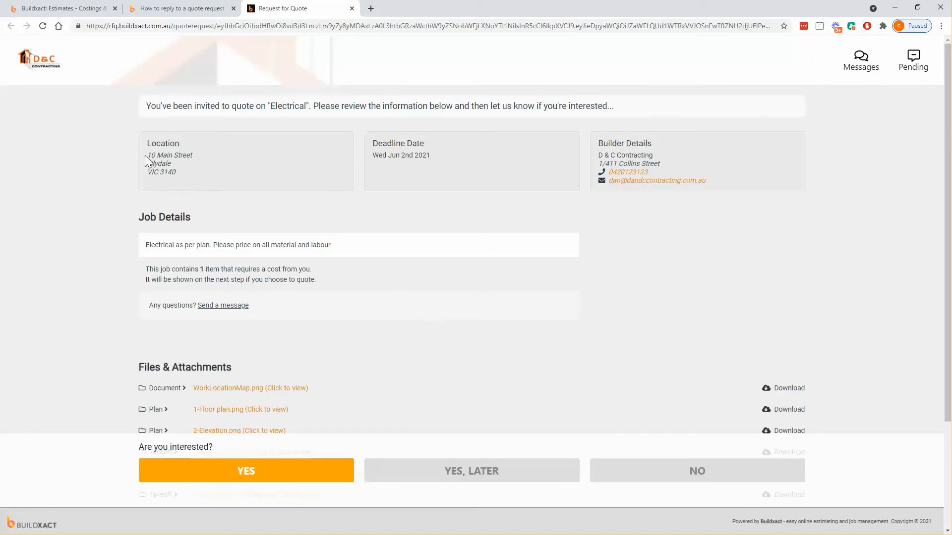
left_click_drag(373, 155, 455, 160)
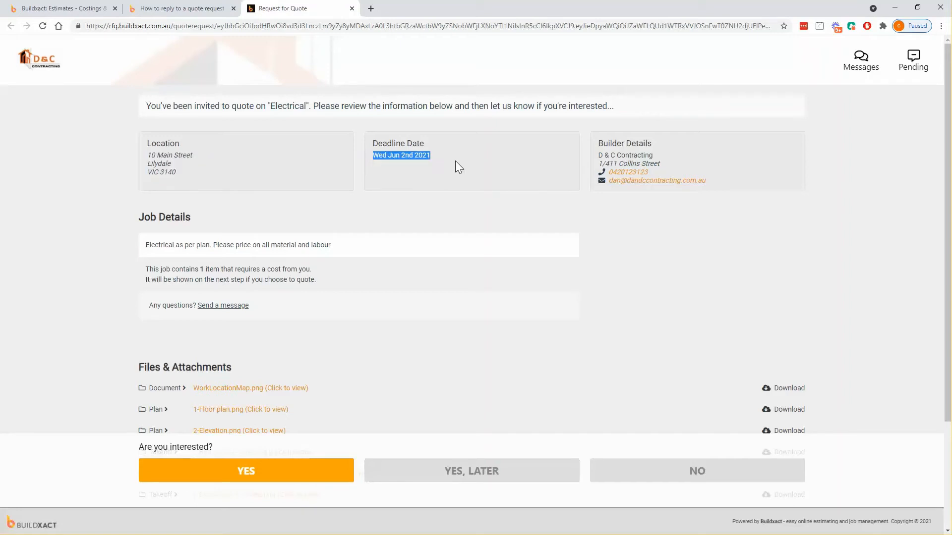
left_click_drag(594, 151, 719, 237)
left_click(712, 259)
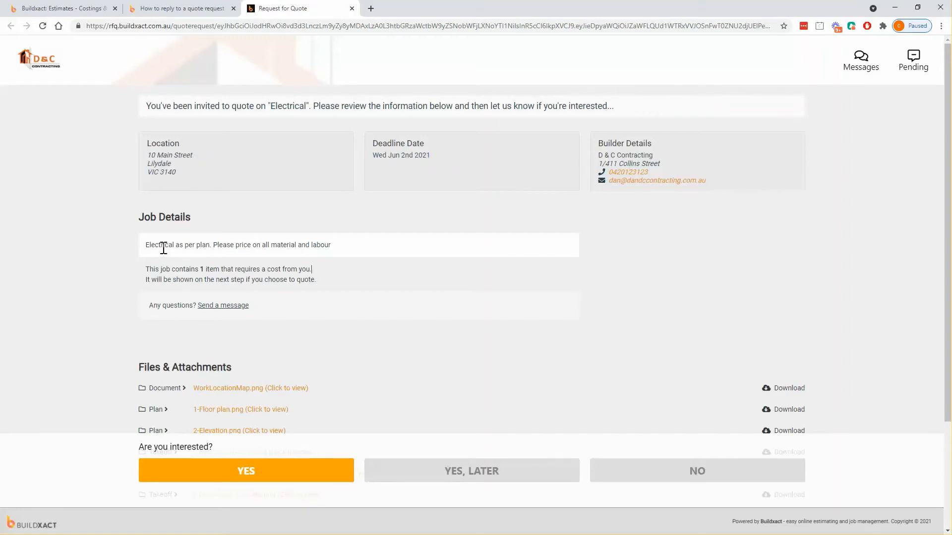
scroll(164, 248, "down", 1)
left_click_drag(145, 196, 350, 197)
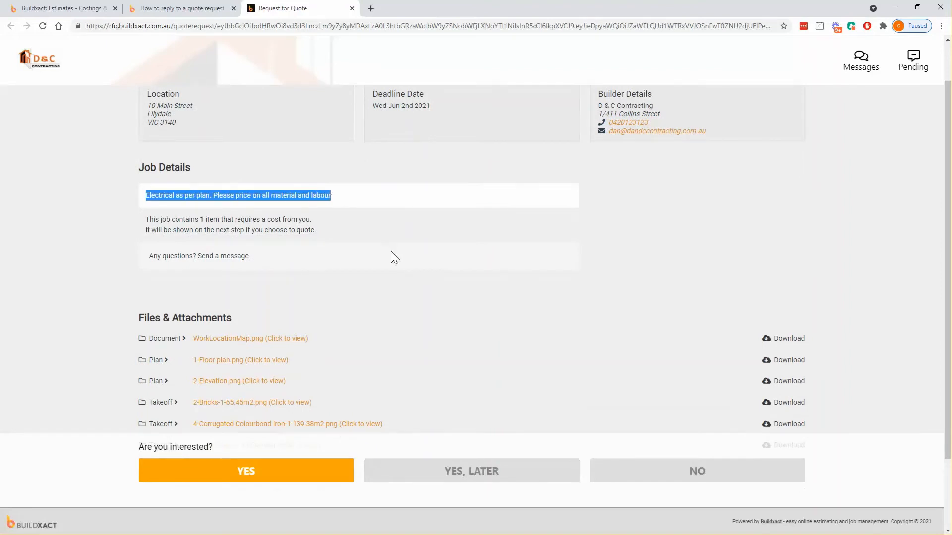
scroll(391, 252, "down", 2)
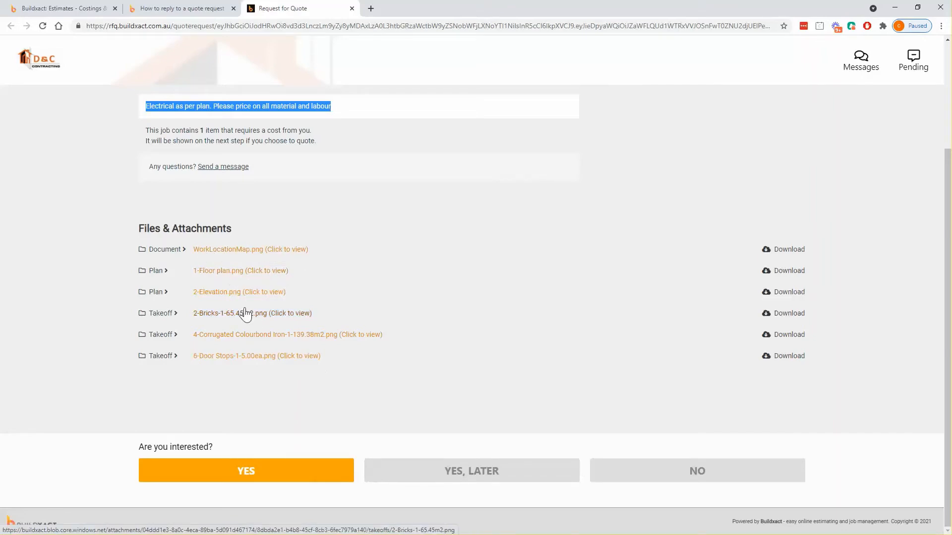
left_click(232, 296)
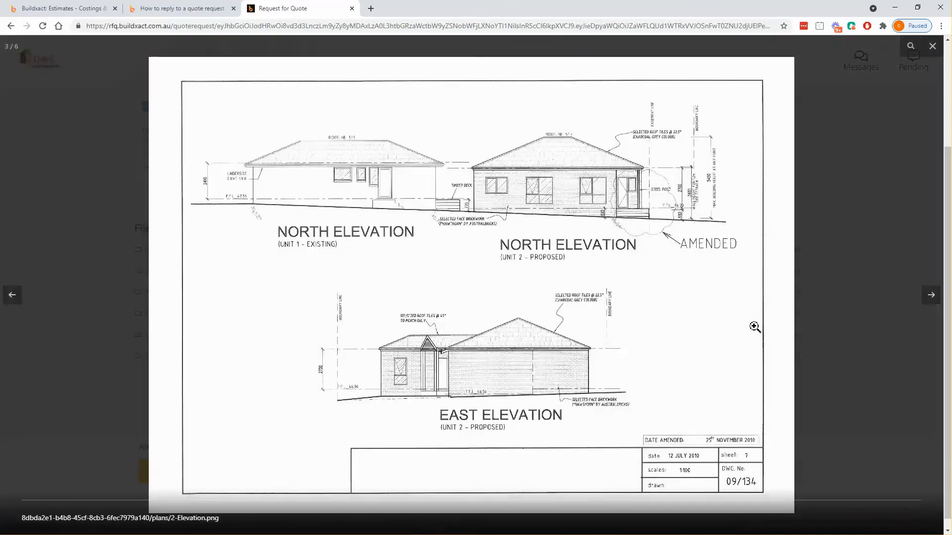
left_click(931, 301)
left_click(930, 301)
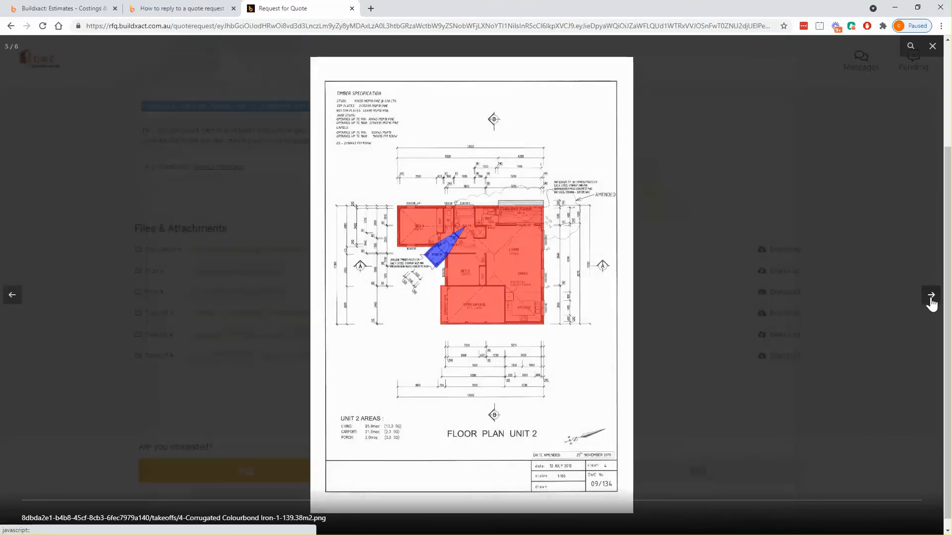
left_click(930, 45)
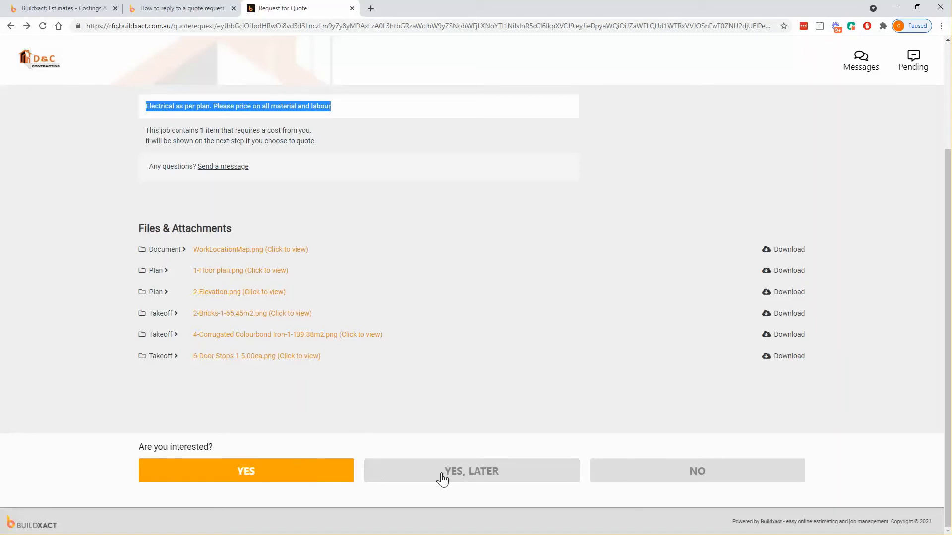
Decline the Electrical request, check it shows Declined, then change the reply to Yes, Later
left_click(628, 474)
left_click(60, 8)
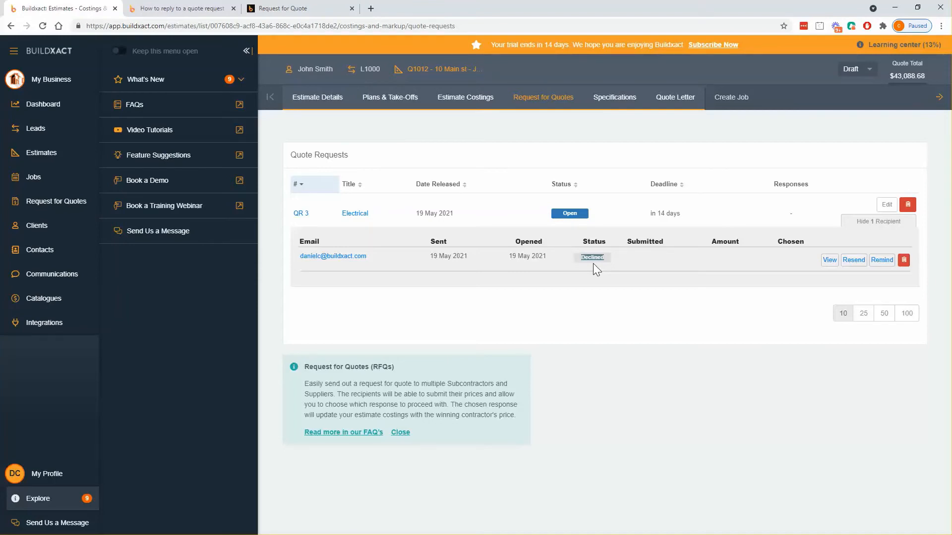
left_click(312, 8)
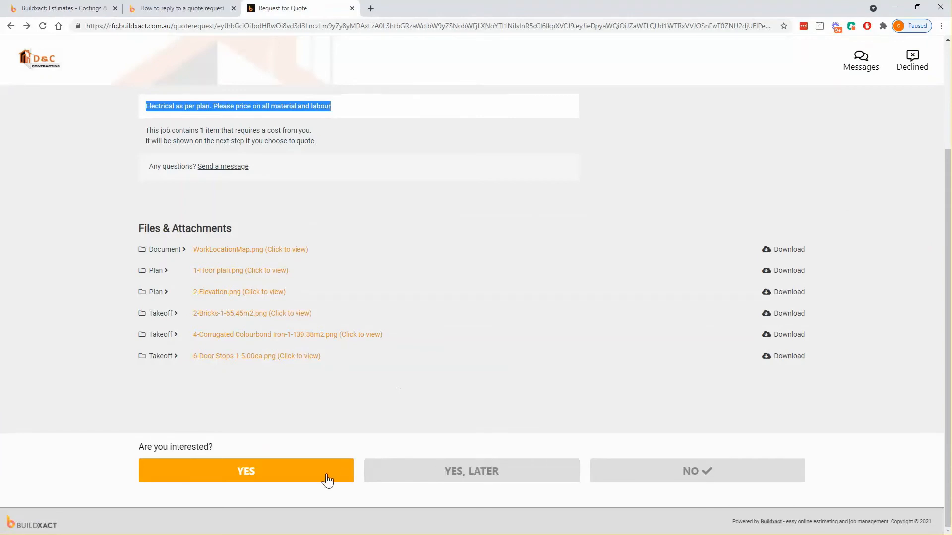
left_click(390, 477)
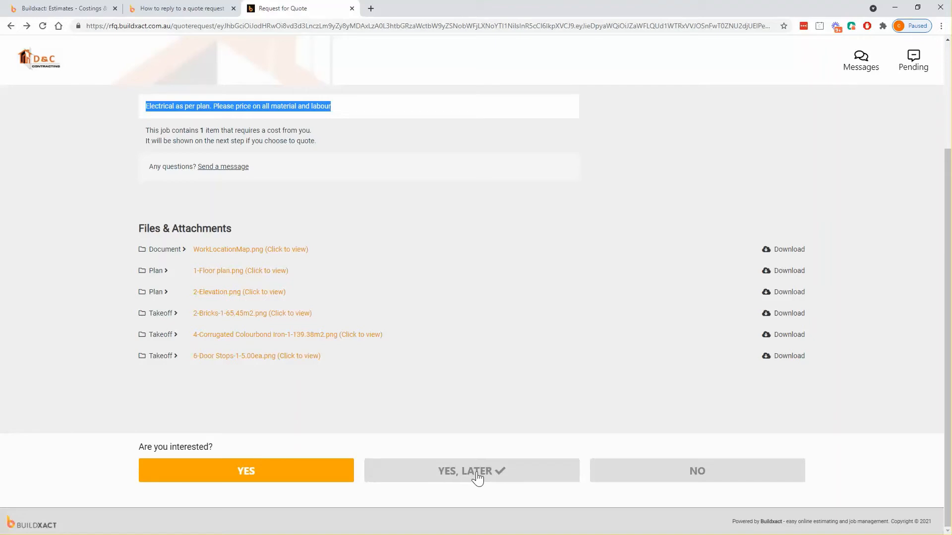
left_click(94, 9)
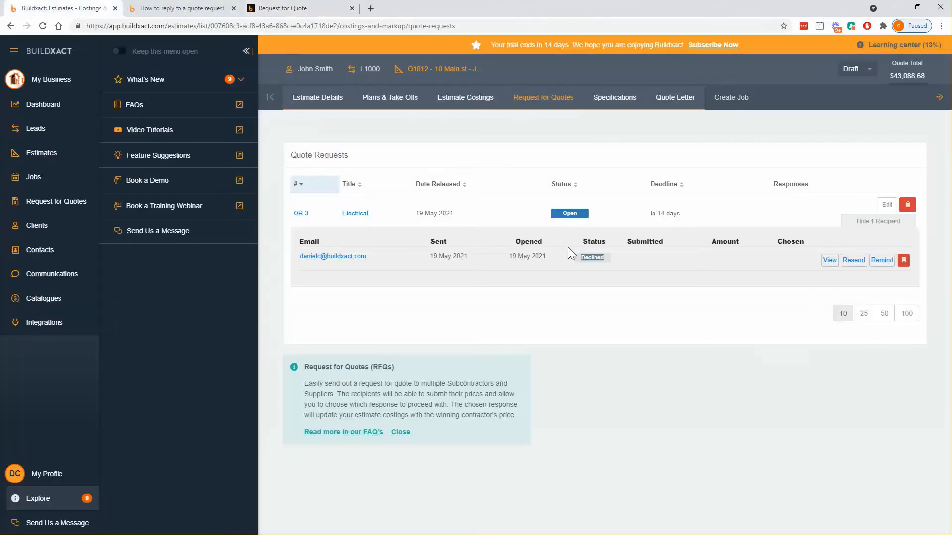
Agree to quote and price Electrical rough and fit at $13,000 including GST
left_click(296, 7)
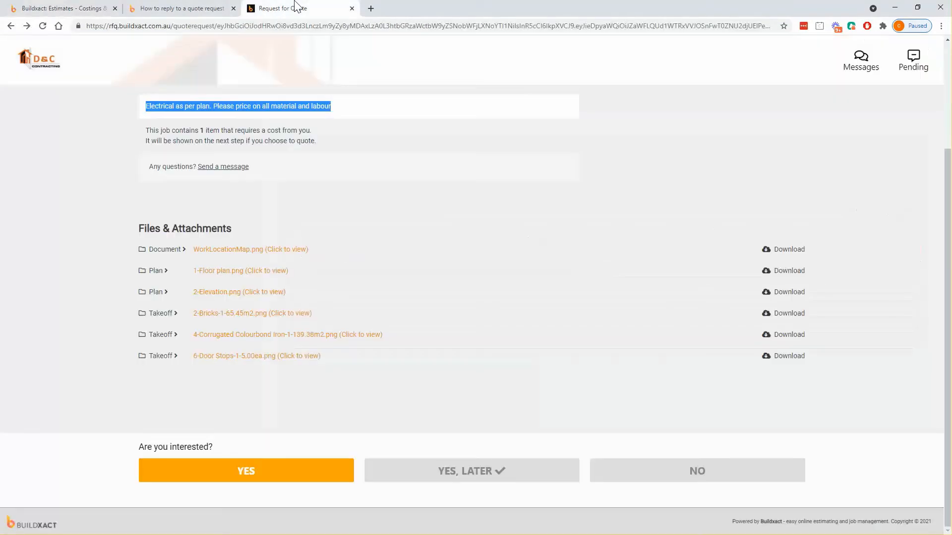
left_click(245, 479)
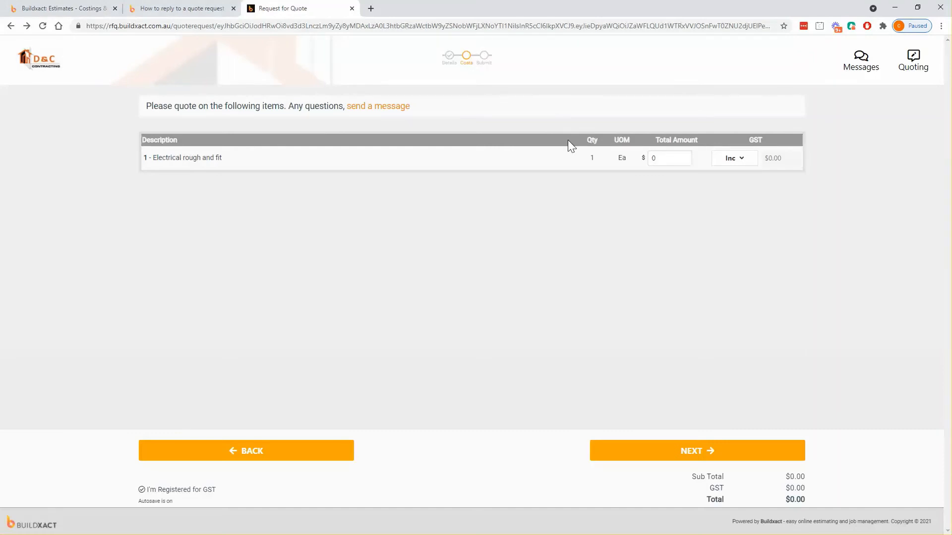
left_click(659, 156)
type("13000")
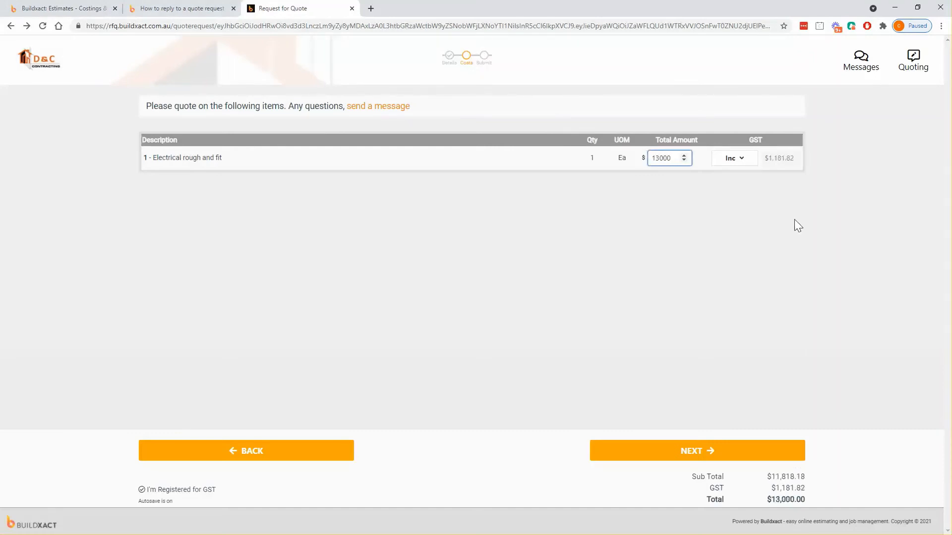
left_click(827, 248)
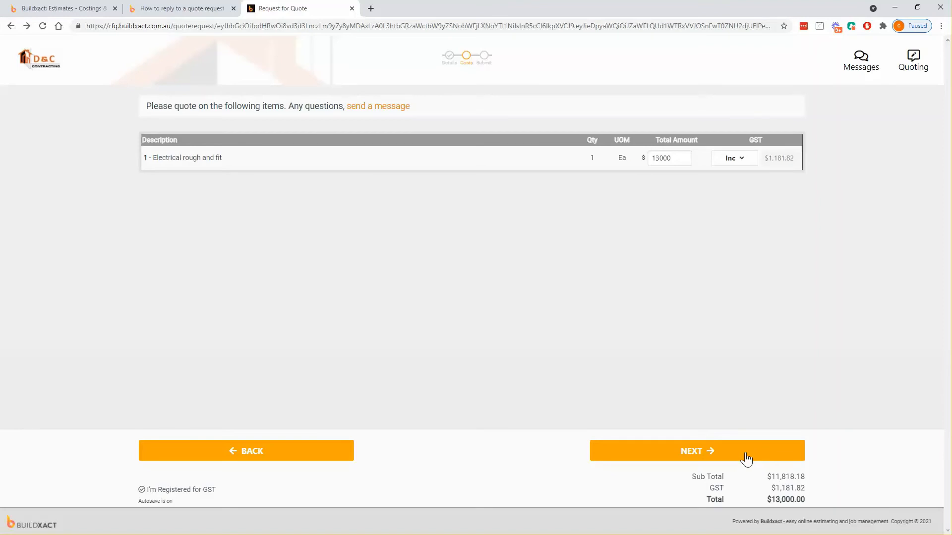
left_click(731, 167)
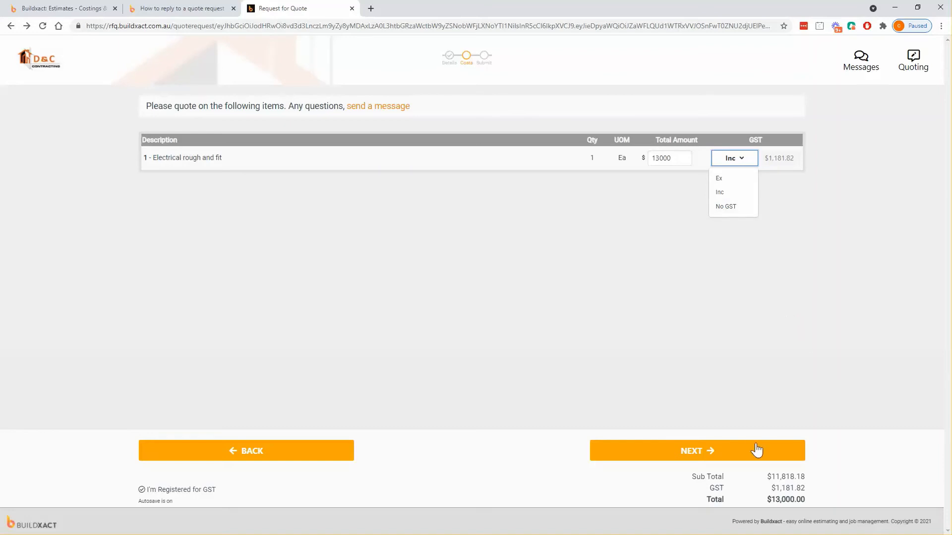
left_click(717, 460)
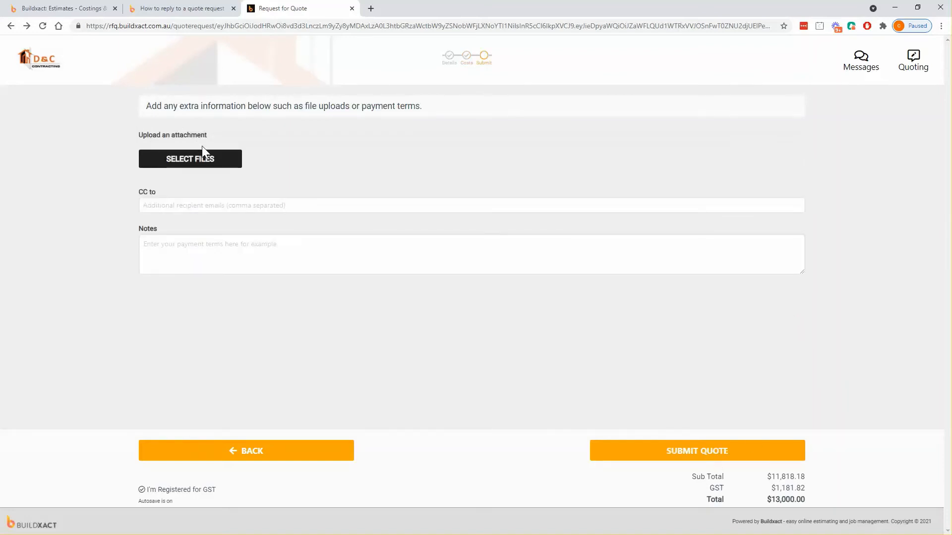
Attach Elec quote 789456.pdf from Desktop > Buildxact > Trade quotes to the quote
left_click(192, 167)
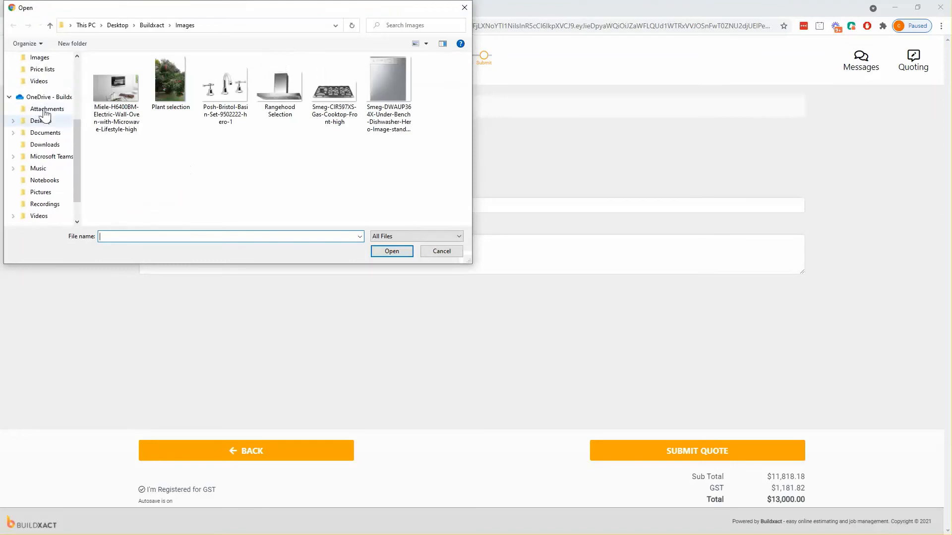
scroll(34, 137, "down", 7)
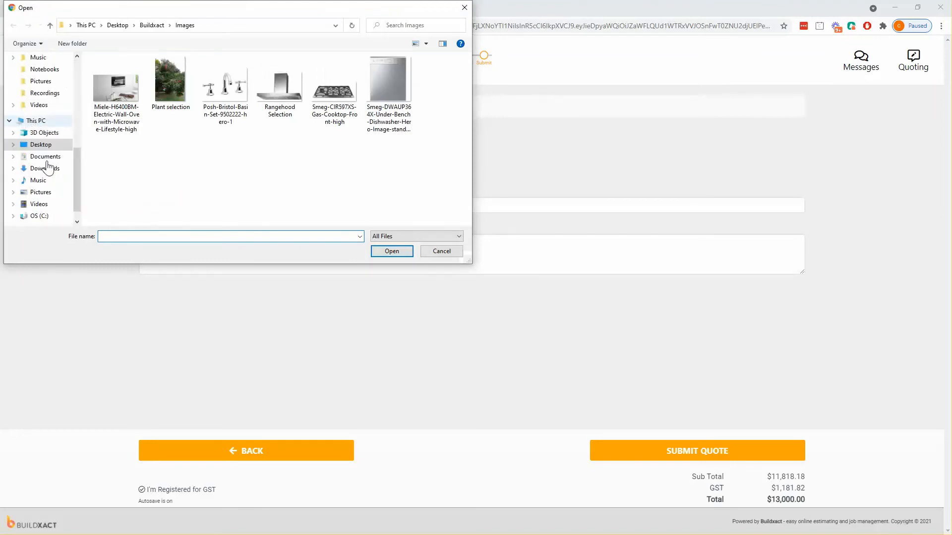
scroll(35, 141, "up", 4)
scroll(35, 148, "up", 3)
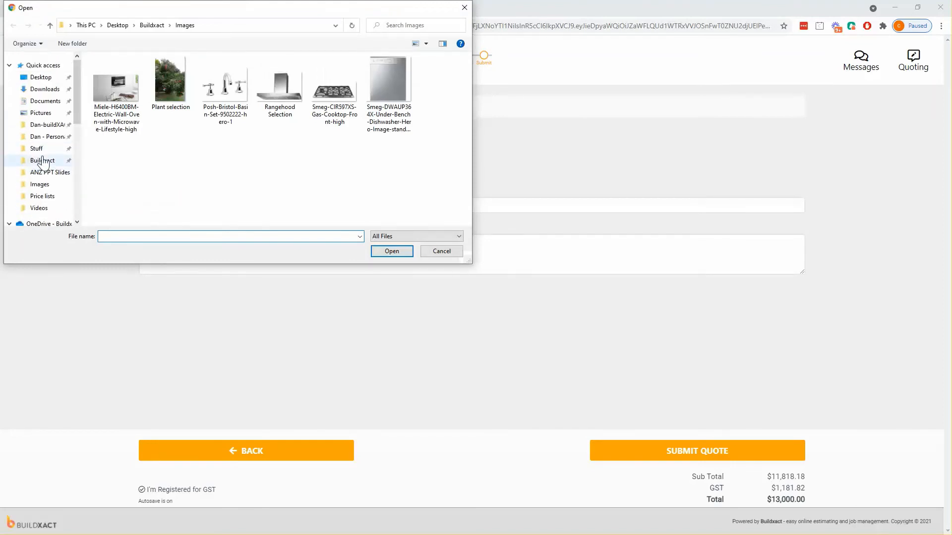
left_click(43, 162)
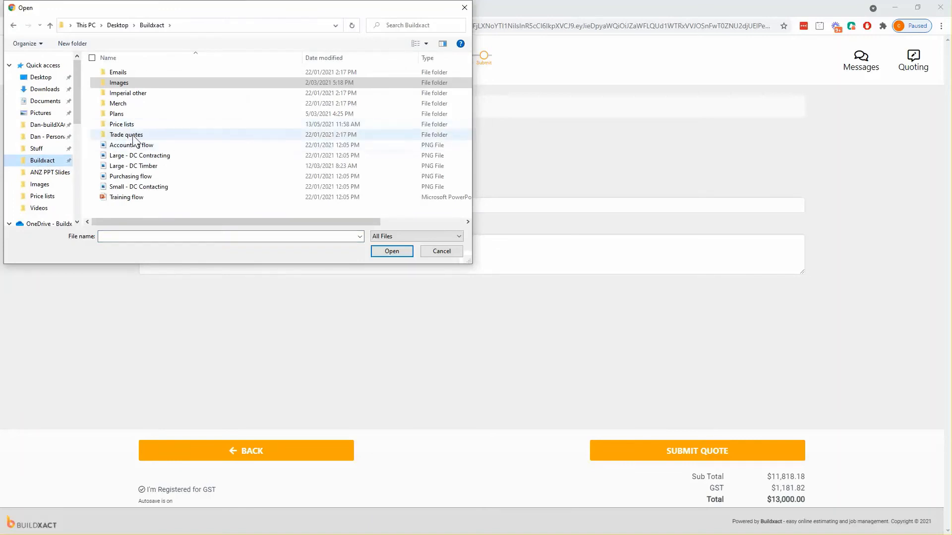
double_click(133, 136)
double_click(132, 93)
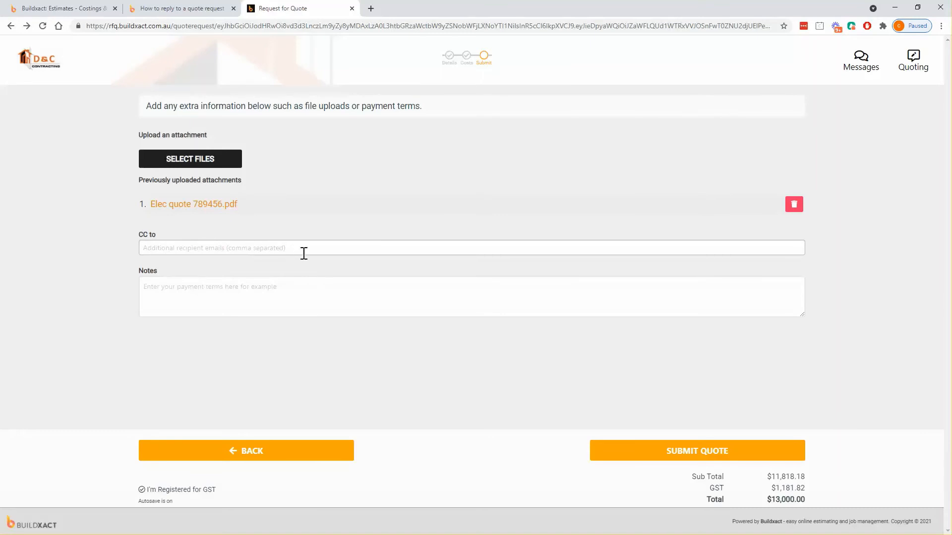
Submit the $13,000.00 electrical quote with Elec quote 789456.pdf attached, leaving Notes empty
left_click(241, 292)
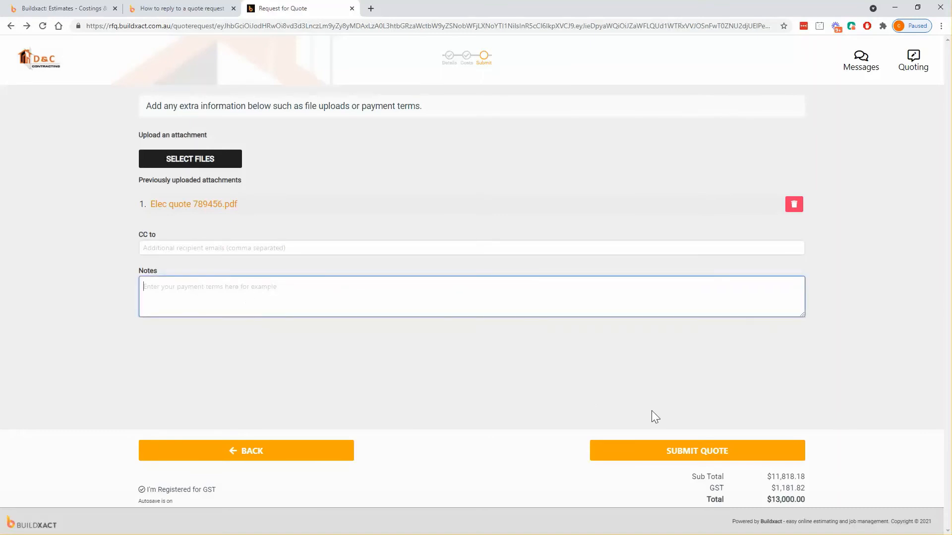
left_click(710, 452)
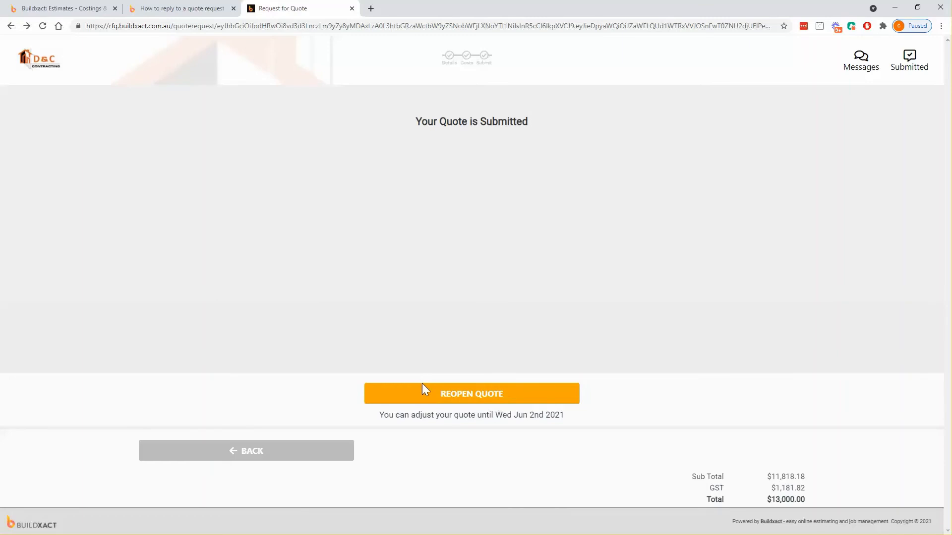
left_click(480, 399)
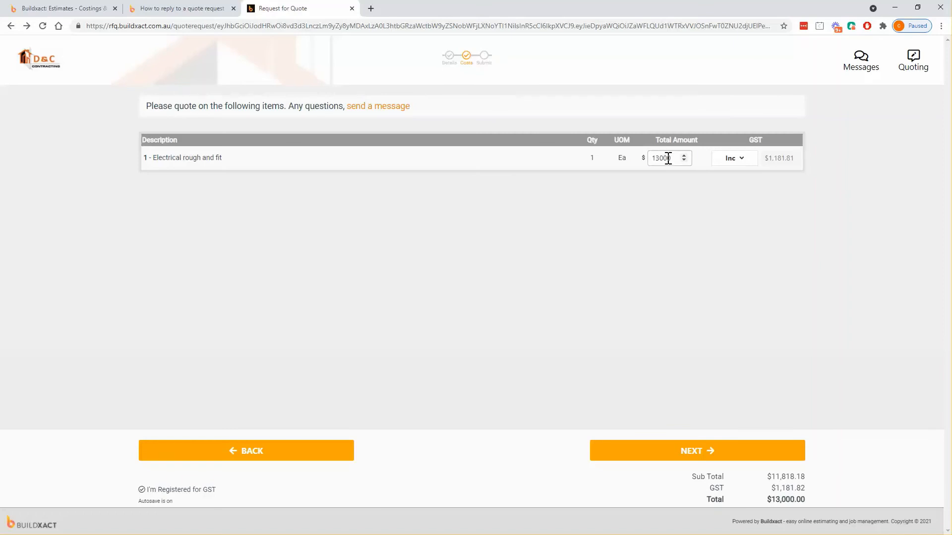
double_click(668, 158)
left_click(685, 450)
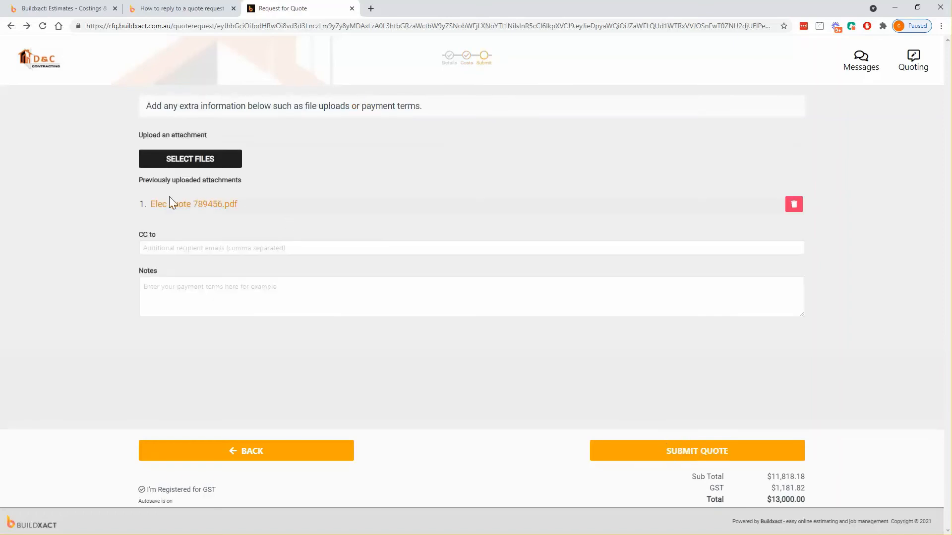
left_click(715, 451)
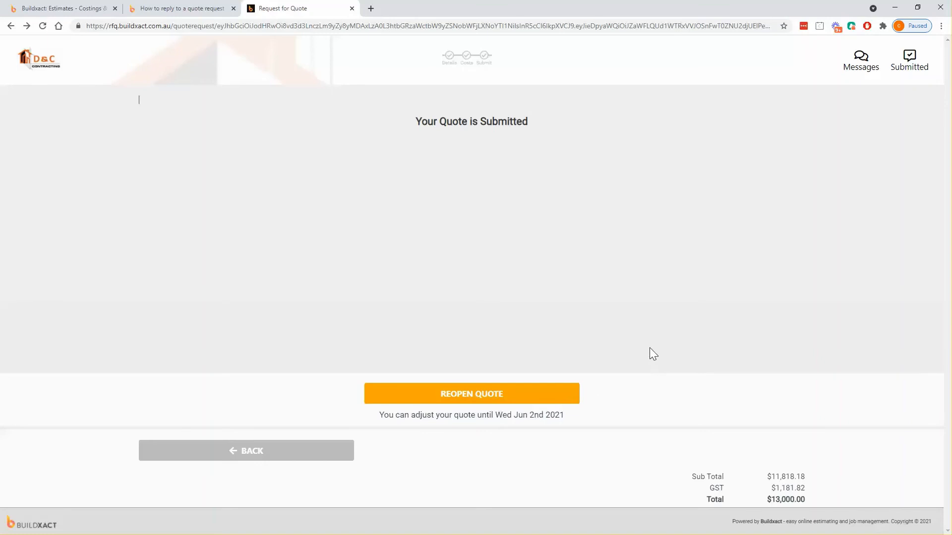
Return to the Estimates - Costings tab listing QR 3's submitted $13,000.00 response
left_click(85, 8)
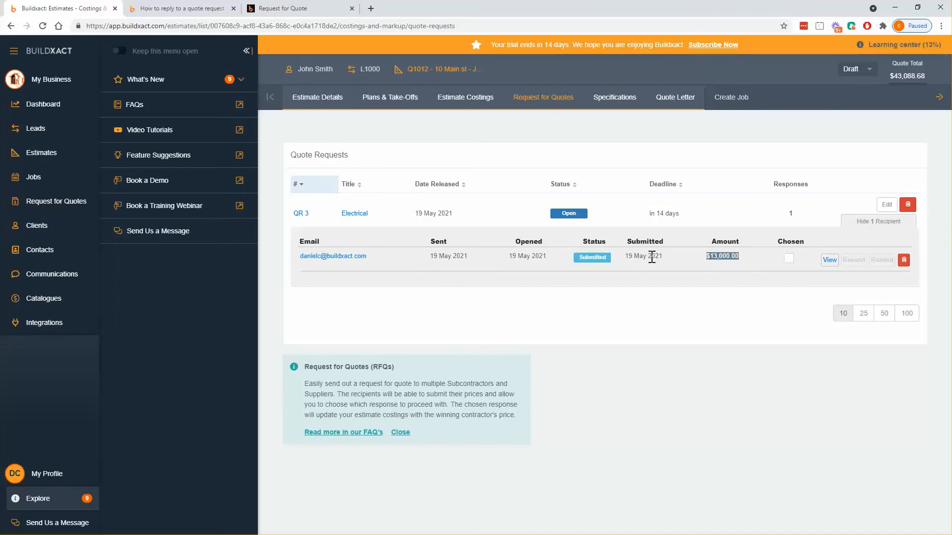
Change the submitted quote's Electrical rough and fit total to $14,000 and save it
left_click(826, 261)
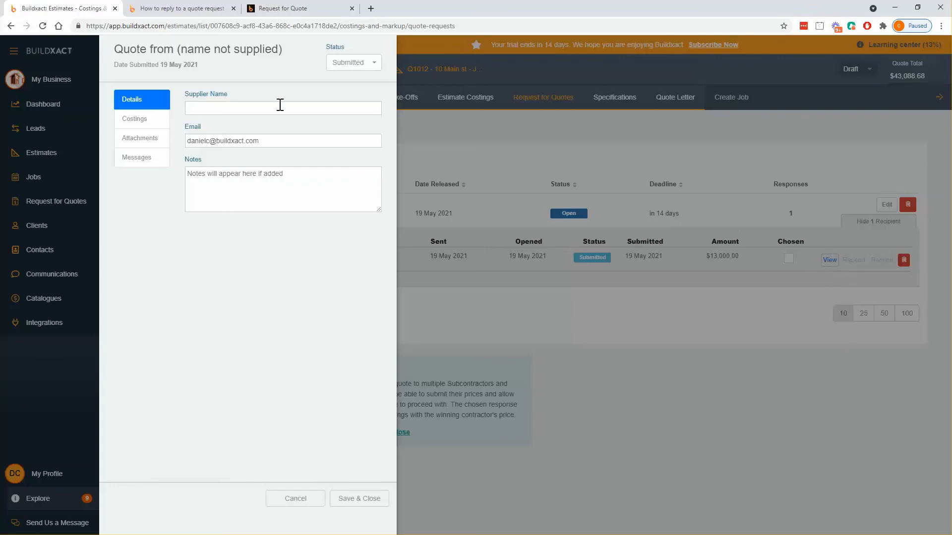
left_click(154, 122)
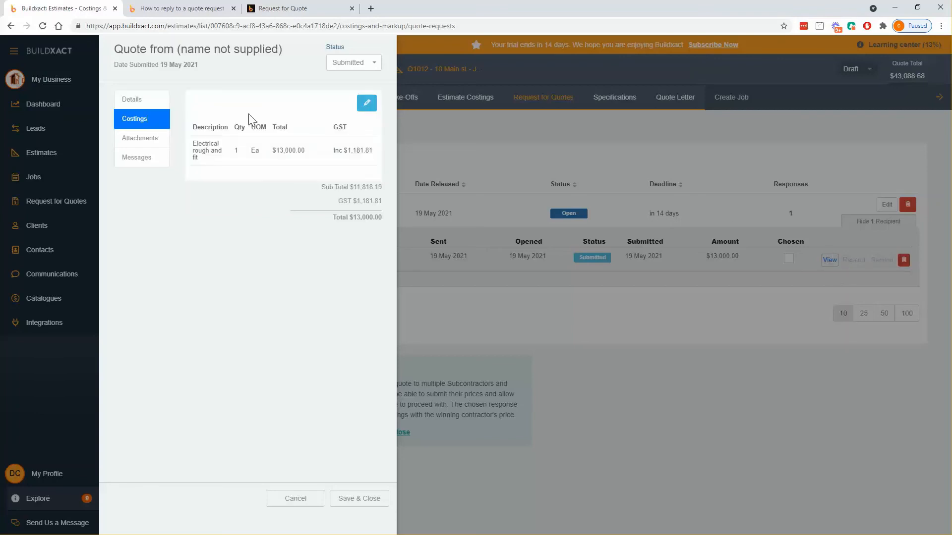
left_click(367, 103)
left_click(298, 204)
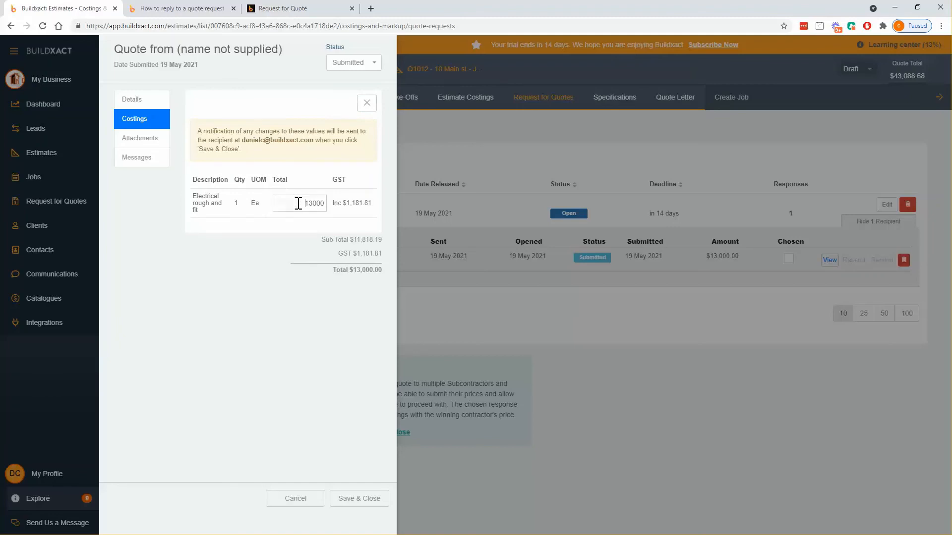
key("Delete")
key("Delete")
type("14")
left_click_drag(242, 140, 316, 141)
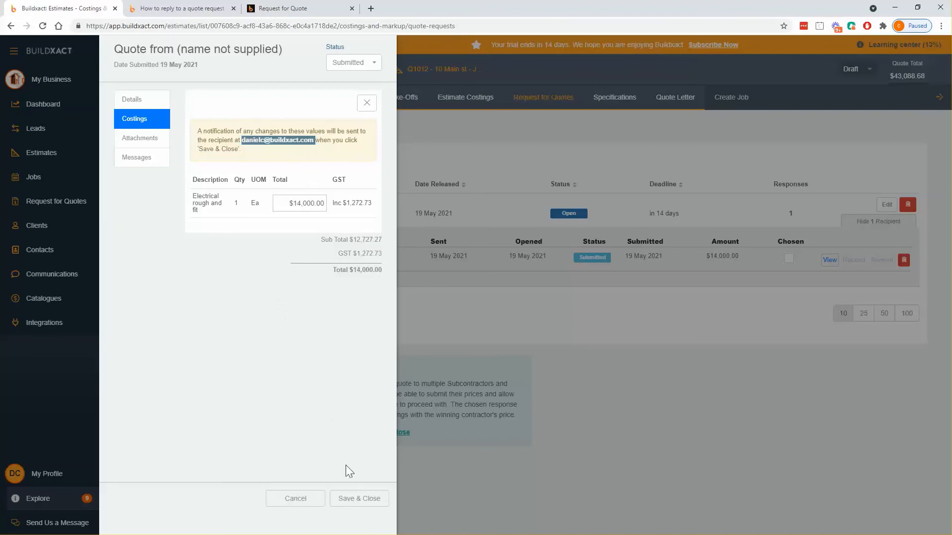
left_click(353, 451)
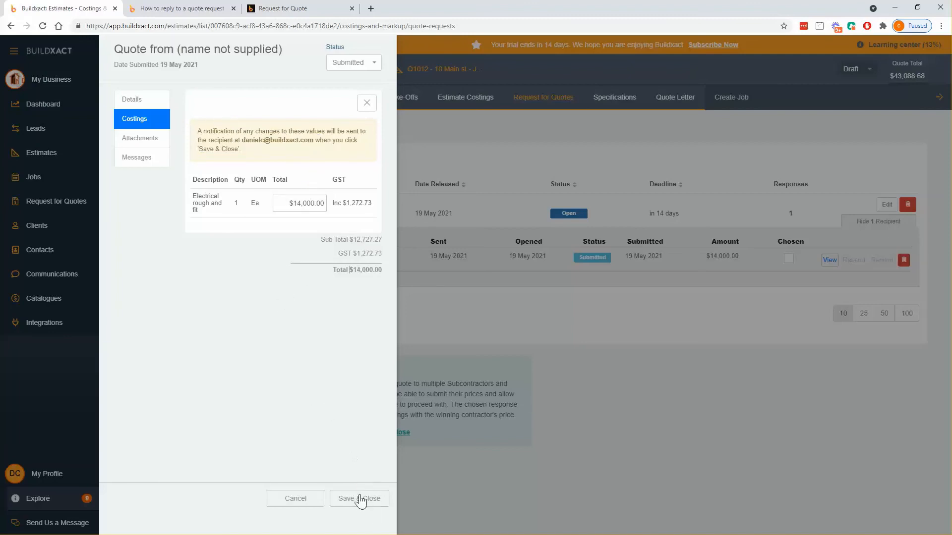
left_click(364, 499)
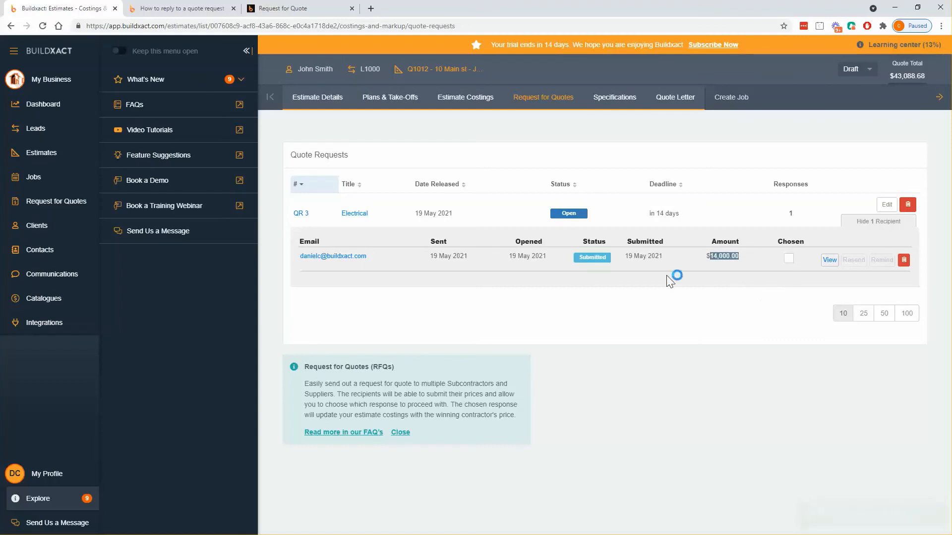
Mark the $14,000.00 quote as Chosen and view Estimate Costings totalling $39,988.69
left_click(788, 265)
left_click(792, 258)
left_click_drag(706, 256, 733, 260)
left_click(465, 97)
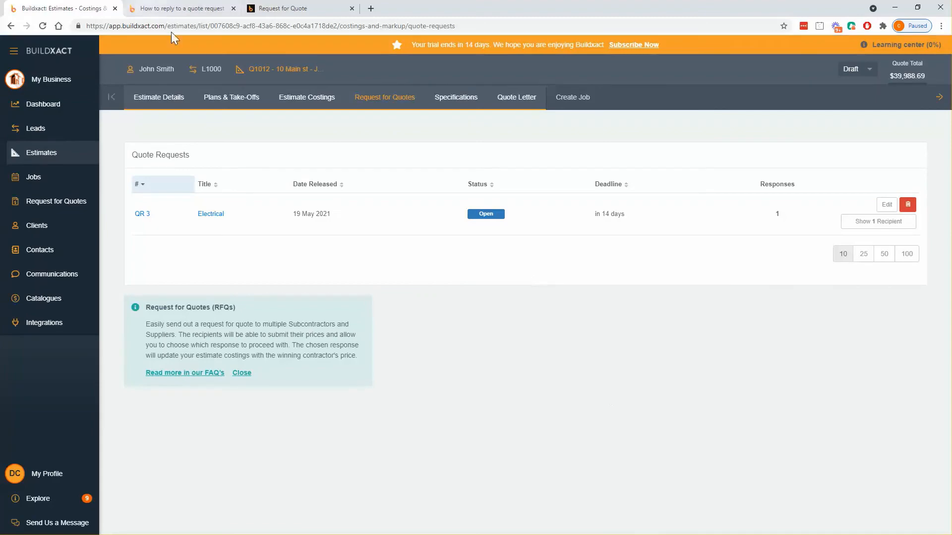
left_click(280, 97)
scroll(565, 295, "down", 12)
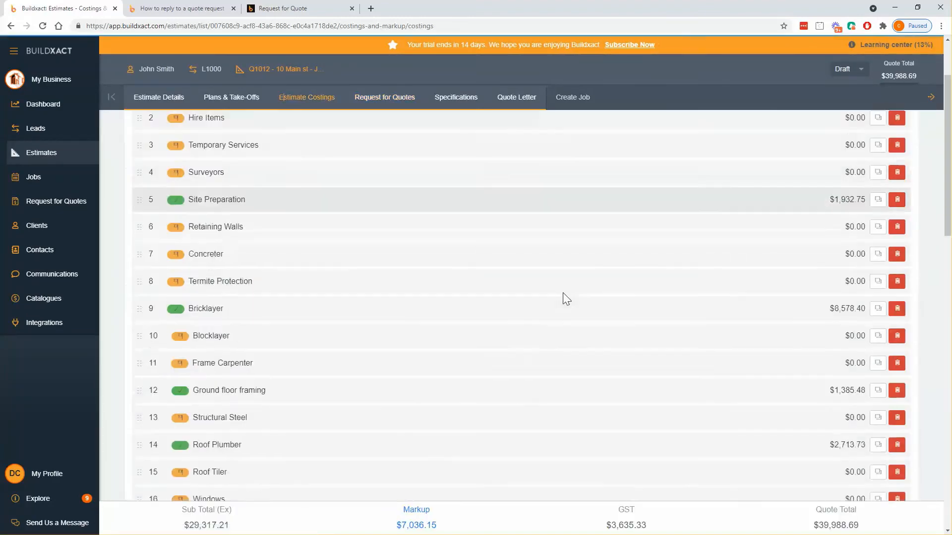
scroll(565, 296, "up", 3)
scroll(297, 318, "up", 2)
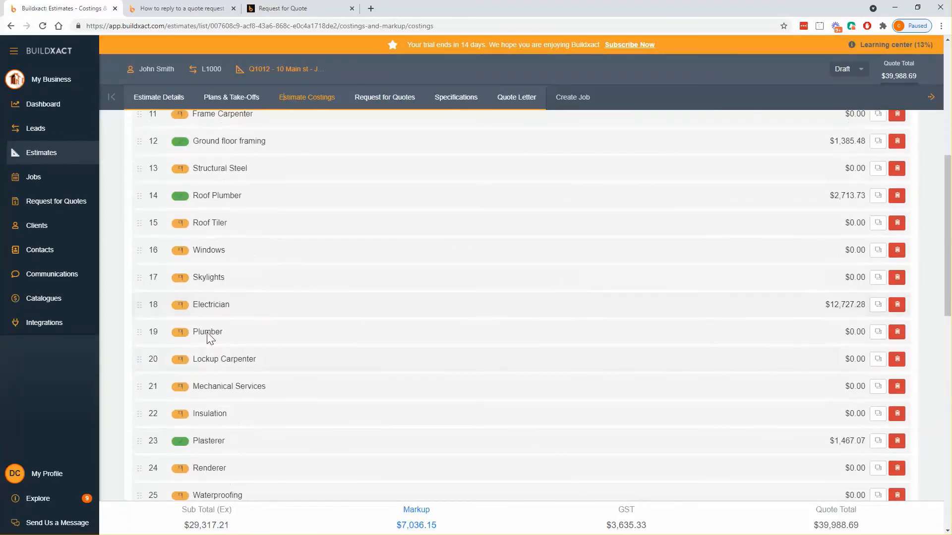
scroll(298, 302, "up", 2)
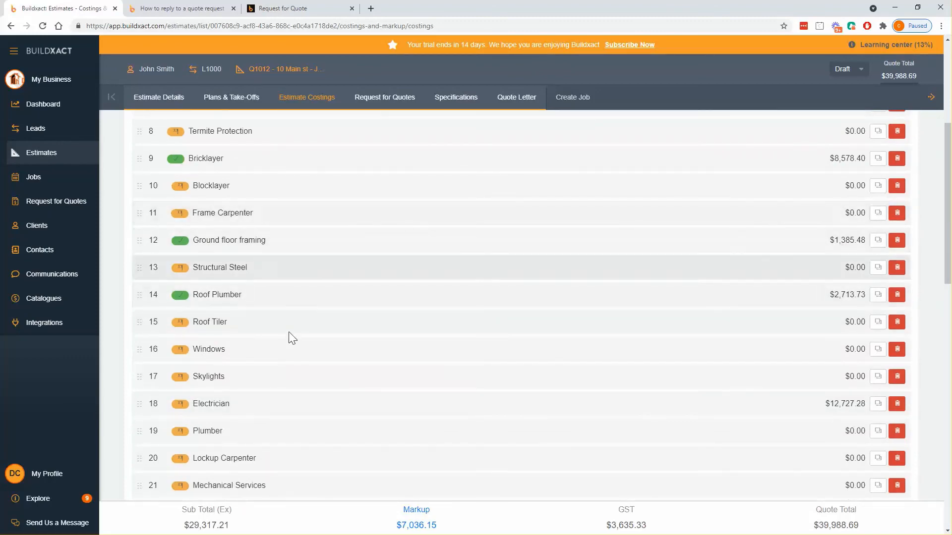
scroll(297, 340, "up", 3)
scroll(250, 386, "down", 3)
left_click(243, 402)
scroll(495, 362, "down", 13)
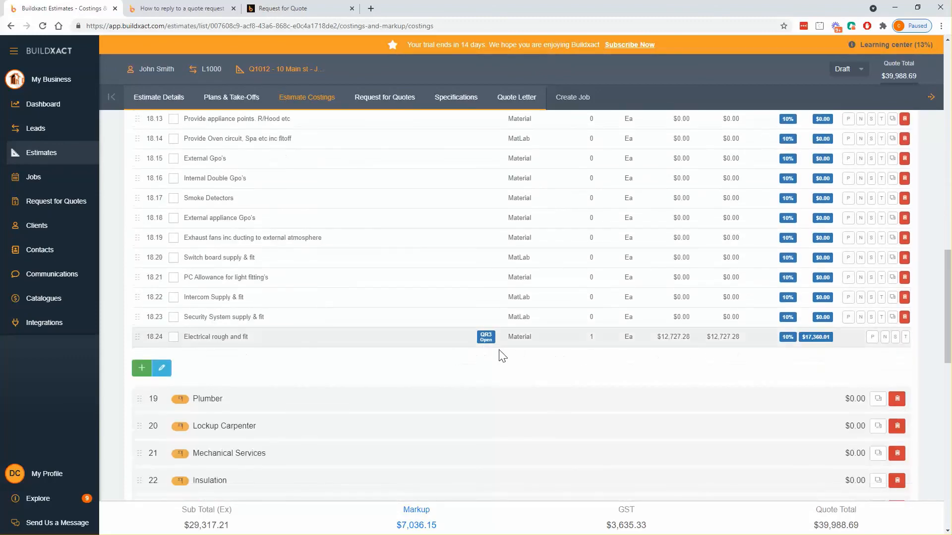
left_click_drag(748, 337, 661, 337)
left_click(682, 352)
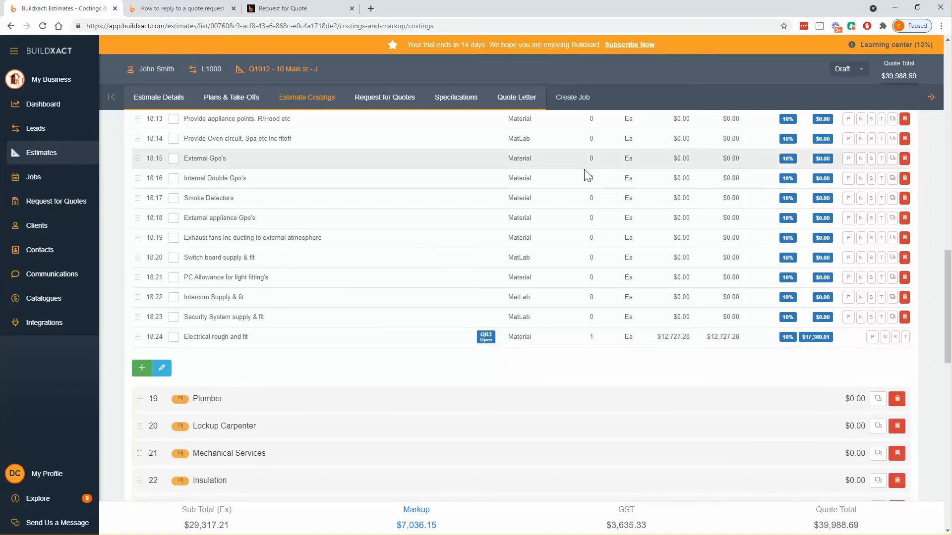
left_click(395, 105)
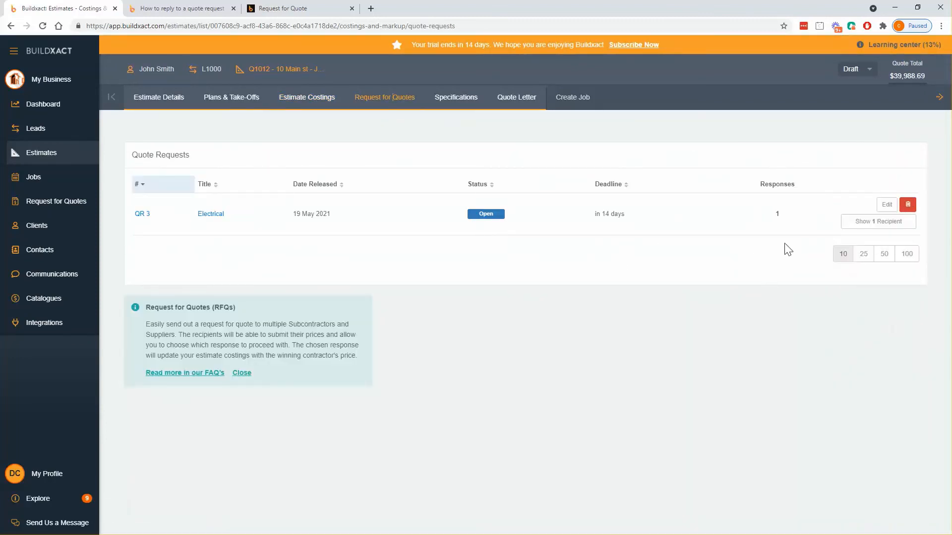
Expand QR 3's recipient and review the chosen $14,000.00 quote's details
left_click(863, 221)
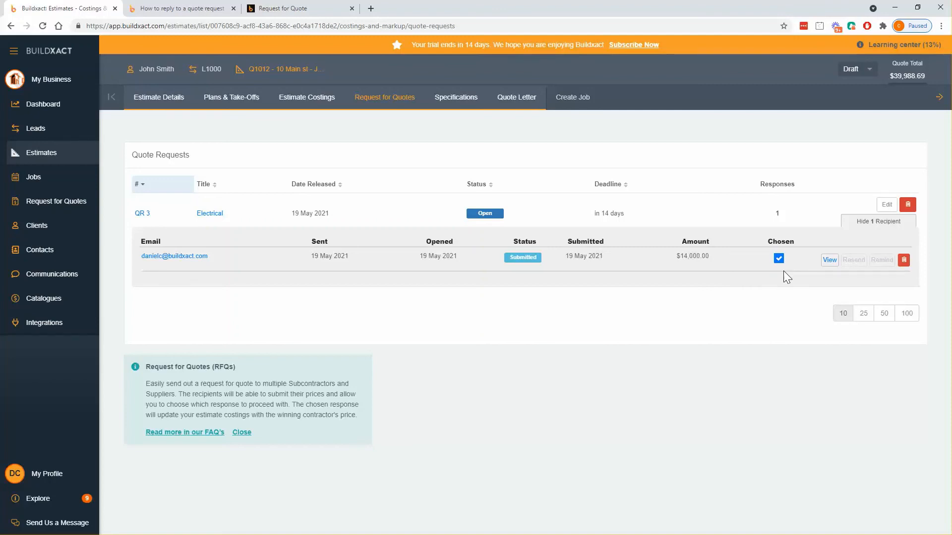
left_click(829, 260)
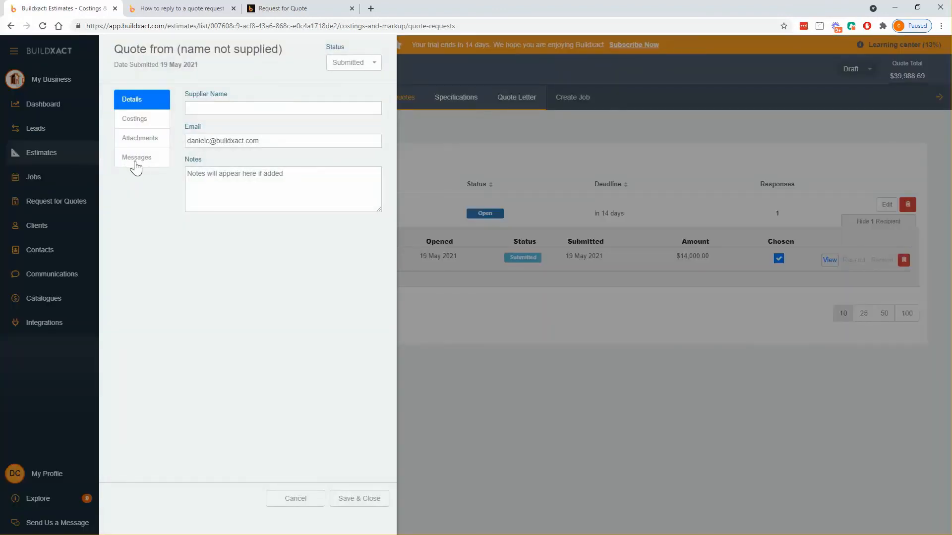
left_click(318, 502)
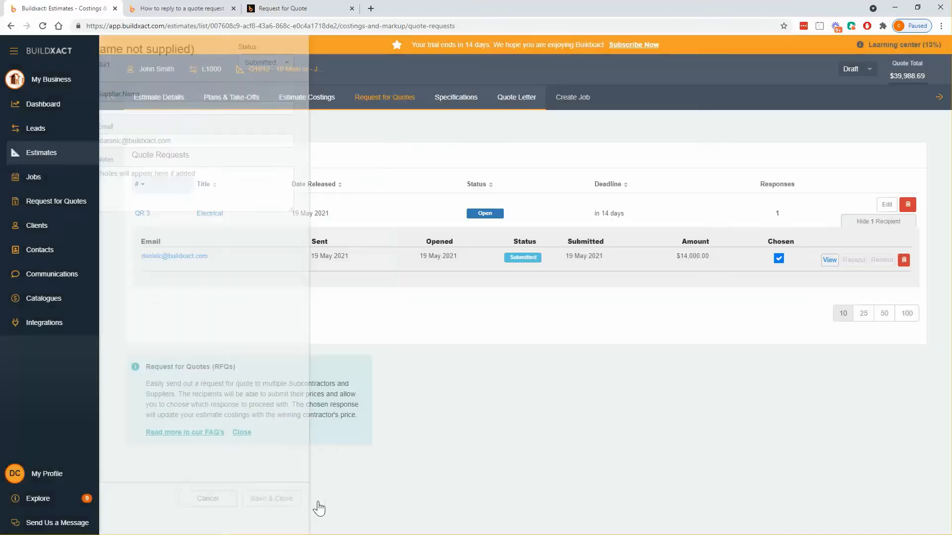